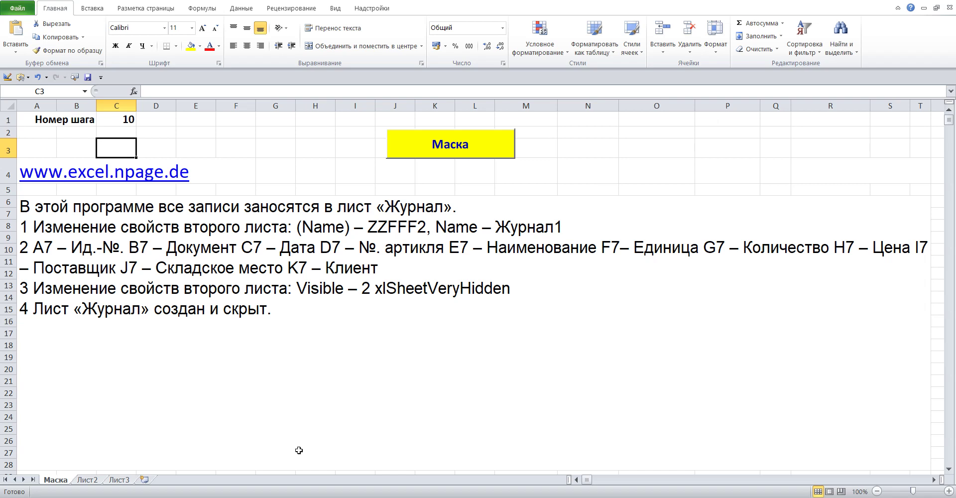
Step: Change the step number in C1 from 10 to 11
{"action": "left_click", "coordinate": [124, 117]}
{"action": "left_click", "coordinate": [184, 94]}
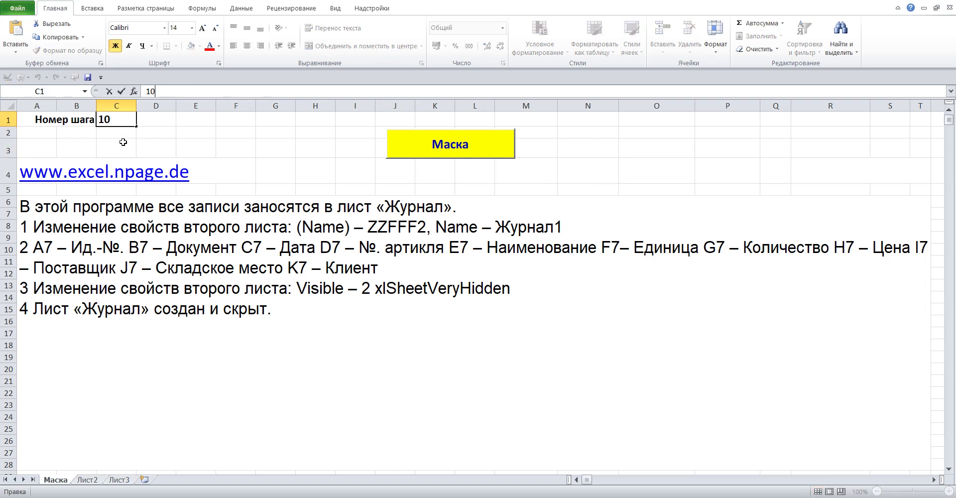
{"action": "key", "text": "BackSpace"}
{"action": "type", "text": "1"}
{"action": "key", "text": "Return"}
Step: Copy the name 'Журнал1' from the step 1 instruction text on the Маска sheet
{"action": "double_click", "coordinate": [184, 207]}
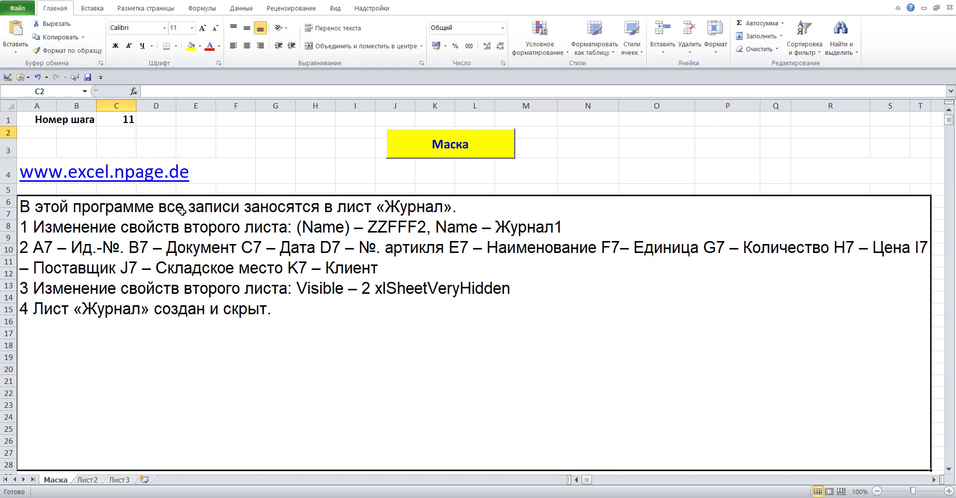
{"action": "left_click_drag", "start_coordinate": [459, 202], "coordinate": [11, 211]}
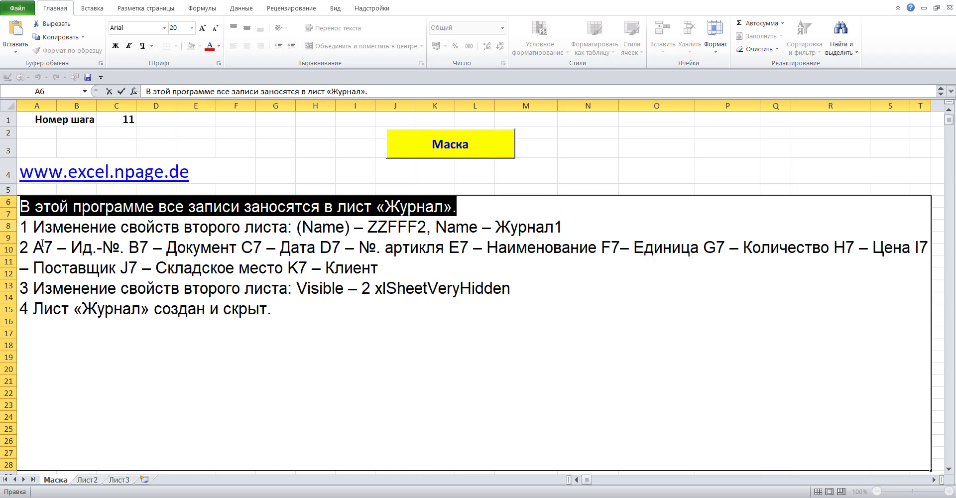
{"action": "left_click_drag", "start_coordinate": [31, 222], "coordinate": [603, 223]}
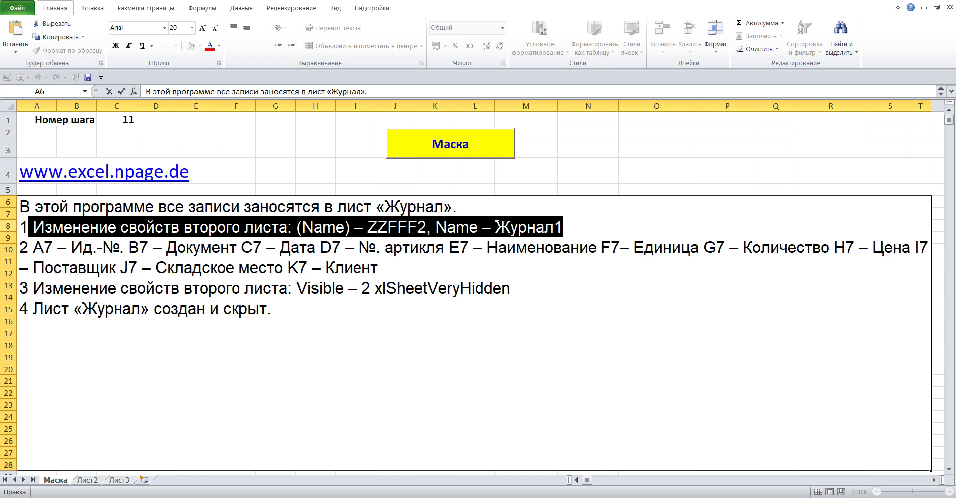
{"action": "left_click_drag", "start_coordinate": [497, 226], "coordinate": [563, 228]}
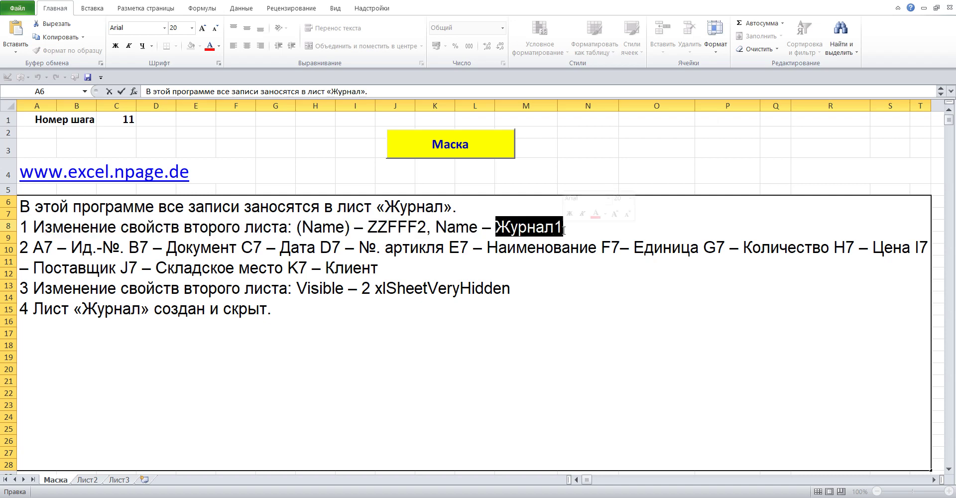
{"action": "right_click", "coordinate": [548, 228]}
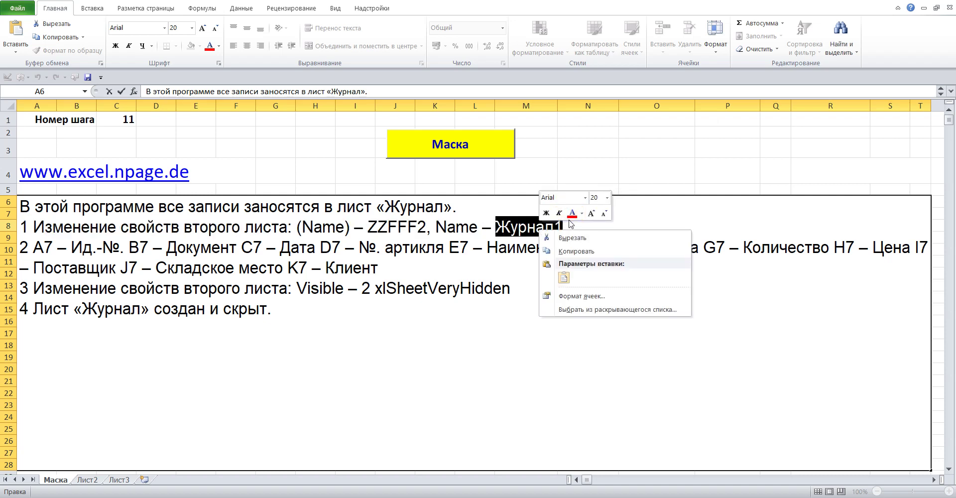
{"action": "left_click", "coordinate": [573, 251]}
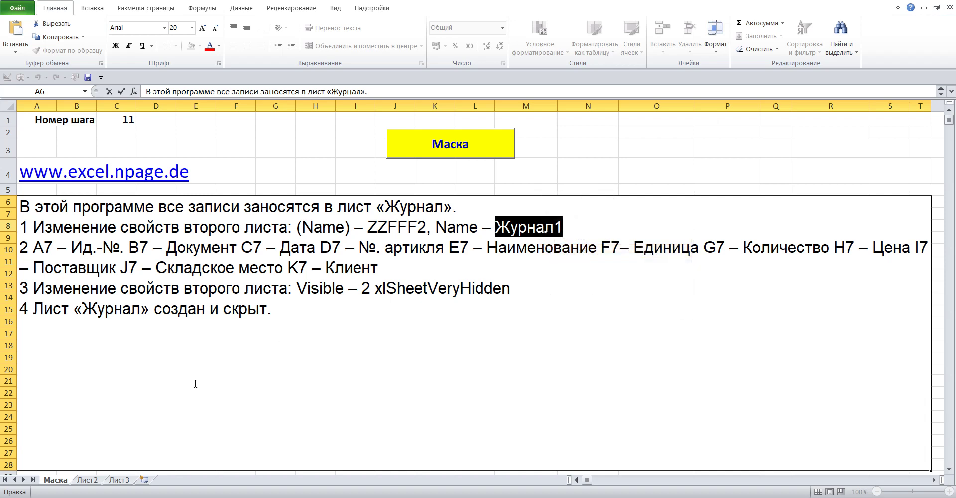
{"action": "left_click", "coordinate": [87, 480]}
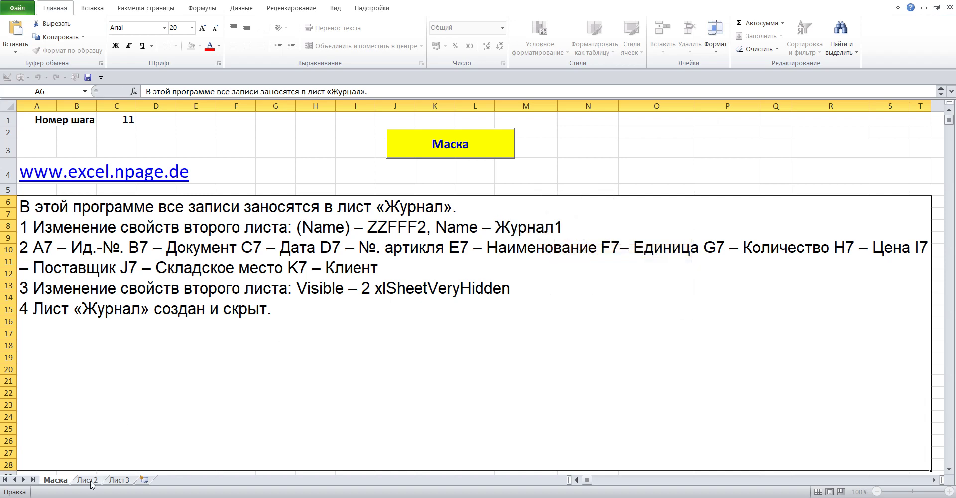
Step: In the VBA Editor, change the Лист2 sheet's (Name) code name to ZZFFF2
{"action": "right_click", "coordinate": [89, 480]}
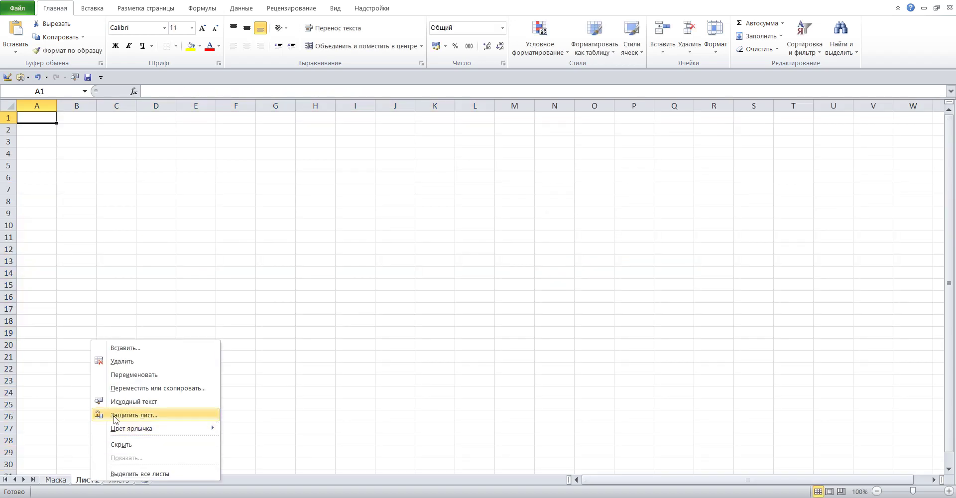
{"action": "left_click", "coordinate": [128, 404]}
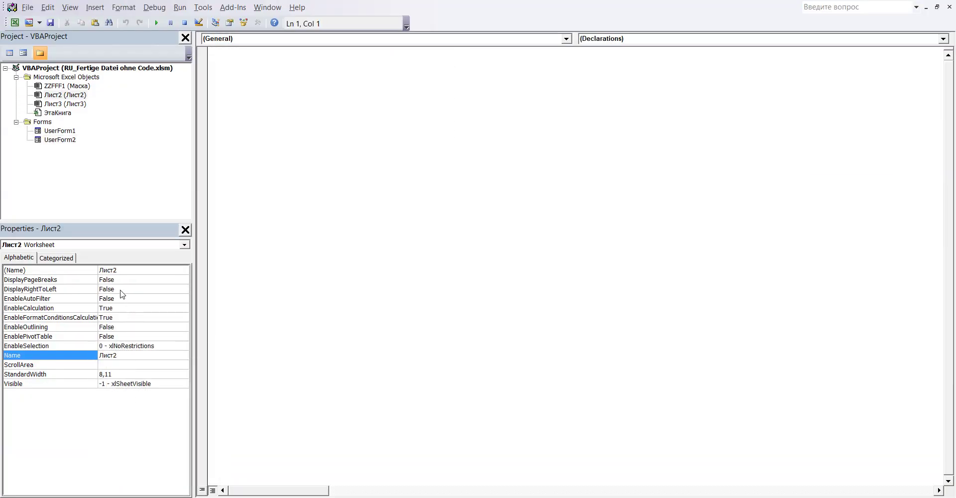
{"action": "left_click", "coordinate": [118, 271]}
{"action": "double_click", "coordinate": [118, 270]}
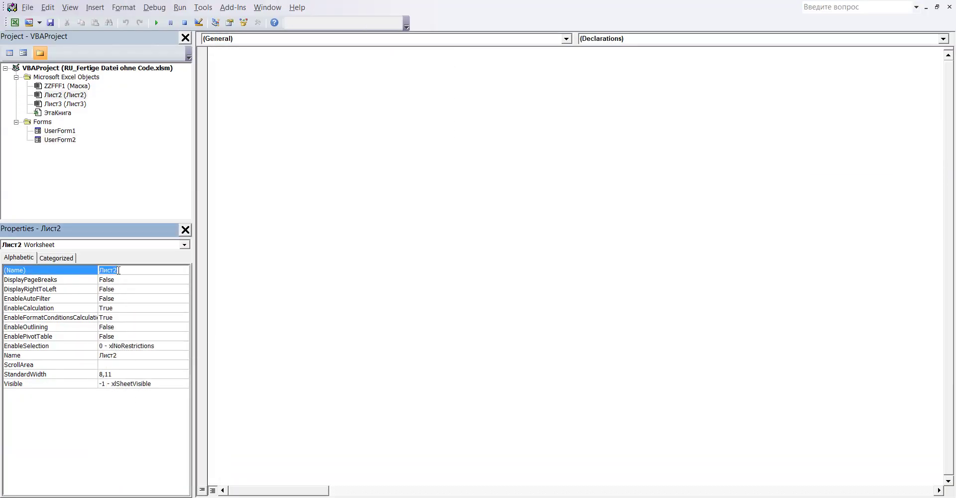
{"action": "type", "text": "ZZFFF2"}
Step: Paste 'Журнал1' as the sheet's Name property, then return to the workbook
{"action": "left_click", "coordinate": [125, 355]}
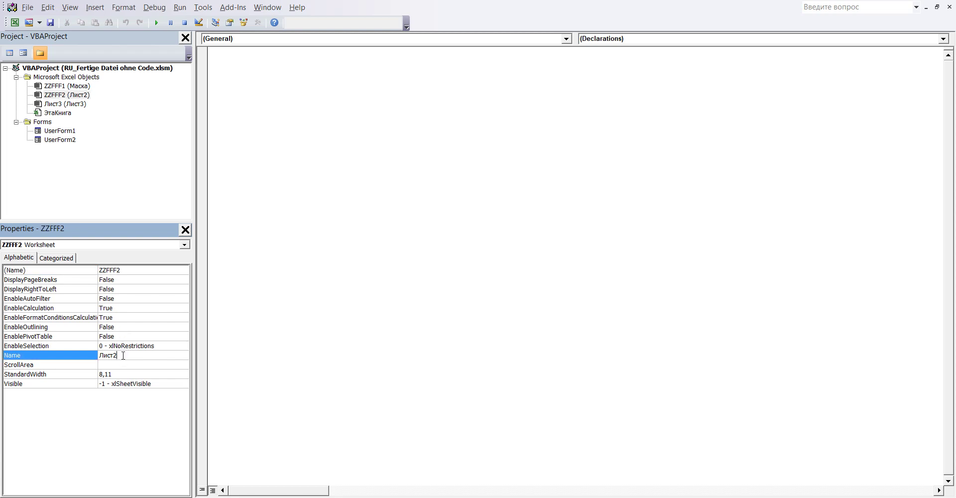
{"action": "double_click", "coordinate": [118, 355]}
{"action": "right_click", "coordinate": [110, 356]}
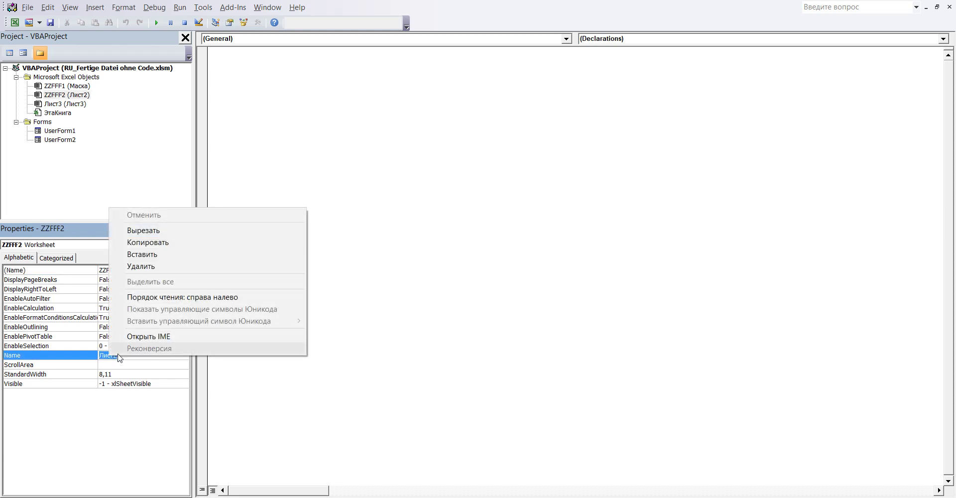
{"action": "left_click", "coordinate": [155, 255]}
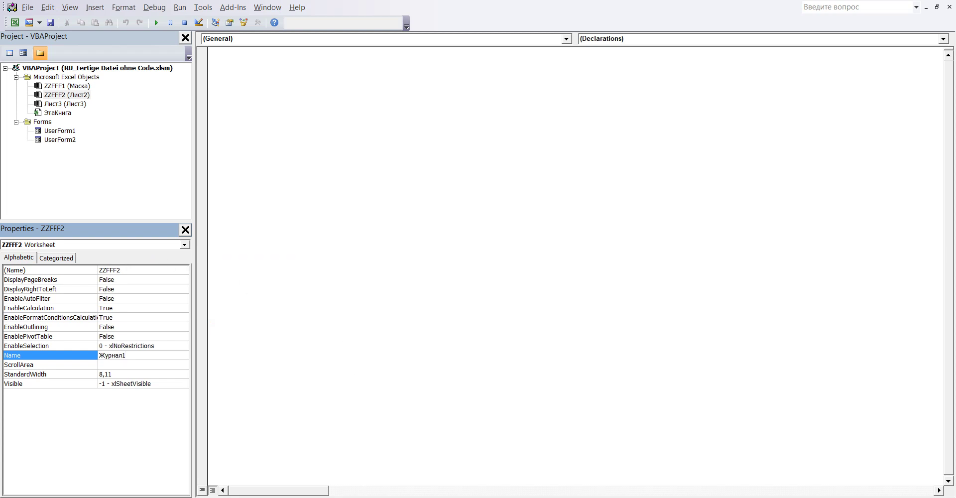
{"action": "left_click", "coordinate": [309, 455]}
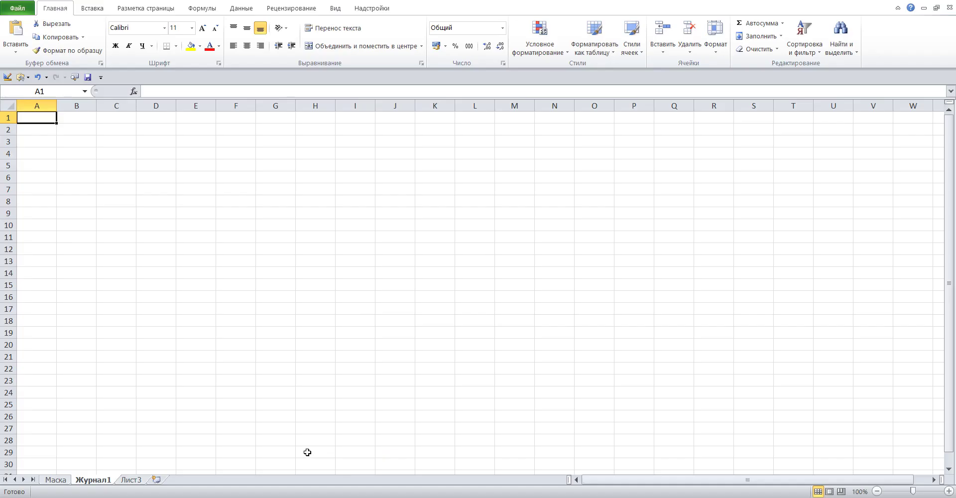
Step: Copy the step 2 heading list 'A7 … Клиент' from the Маска instructions and go to Журнал1
{"action": "left_click", "coordinate": [59, 481]}
{"action": "double_click", "coordinate": [129, 290]}
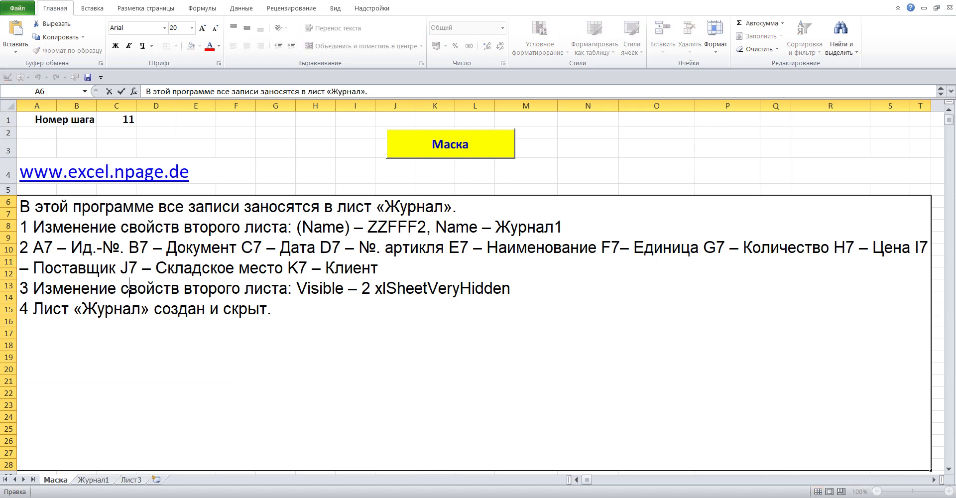
{"action": "left_click_drag", "start_coordinate": [23, 247], "coordinate": [422, 272]}
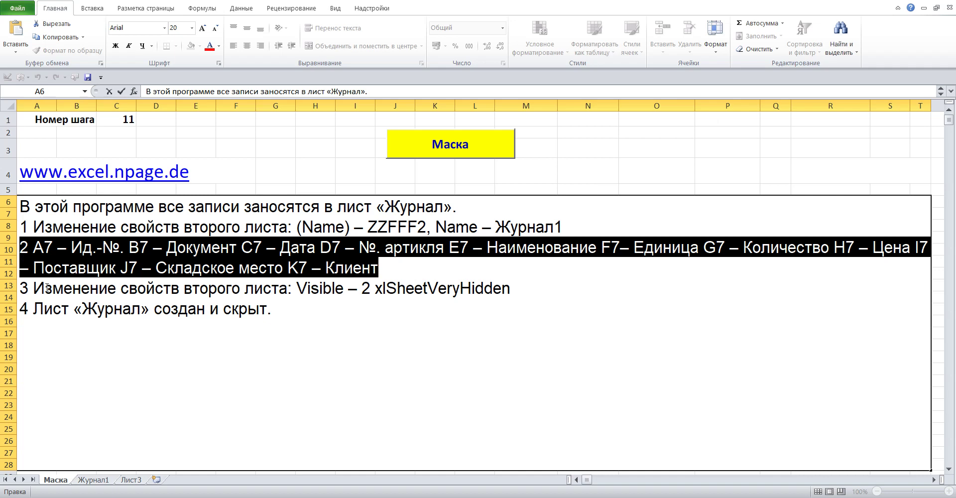
{"action": "left_click_drag", "start_coordinate": [33, 248], "coordinate": [378, 269]}
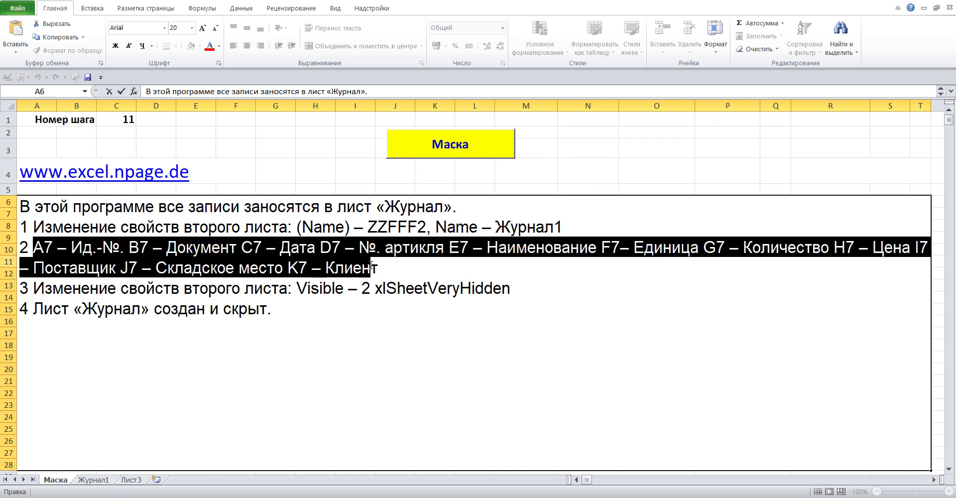
{"action": "right_click", "coordinate": [297, 254]}
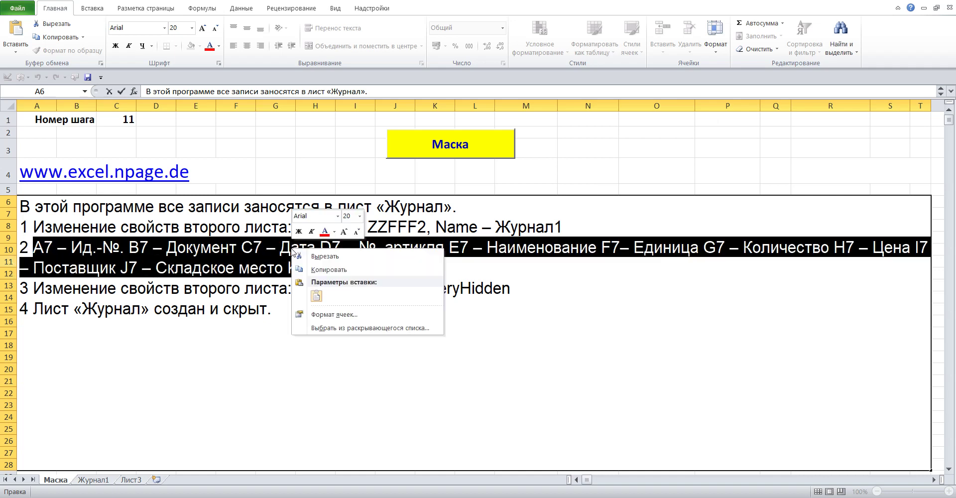
{"action": "left_click", "coordinate": [324, 269]}
{"action": "left_click", "coordinate": [261, 154]}
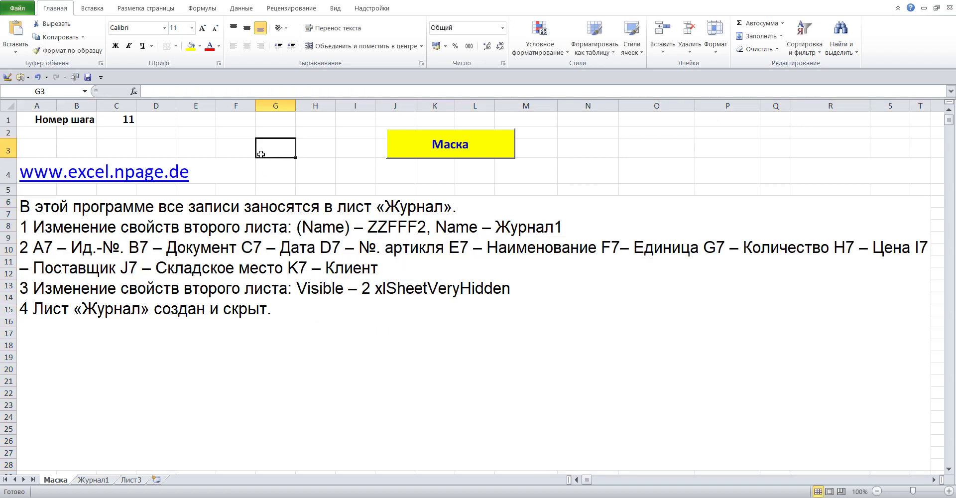
{"action": "left_click", "coordinate": [91, 480]}
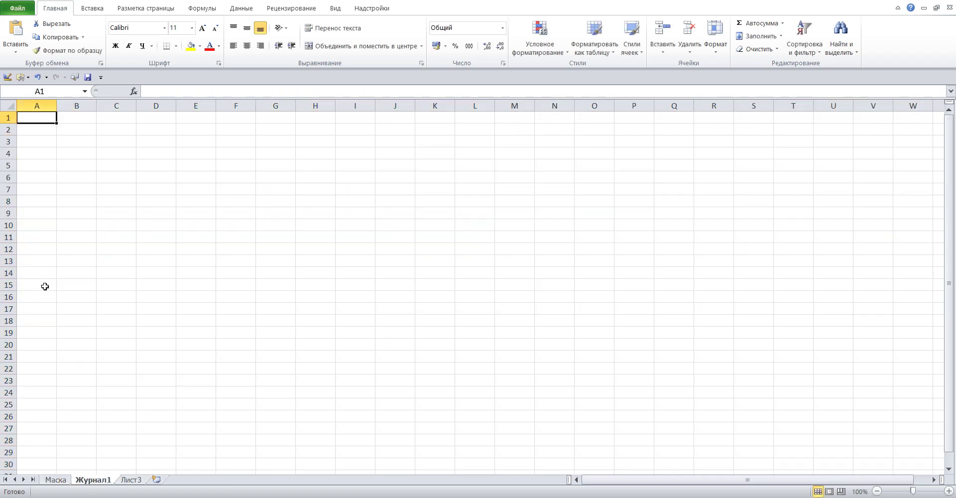
Step: Paste the copied heading list into cell A13 of Журнал1
{"action": "left_click", "coordinate": [38, 262]}
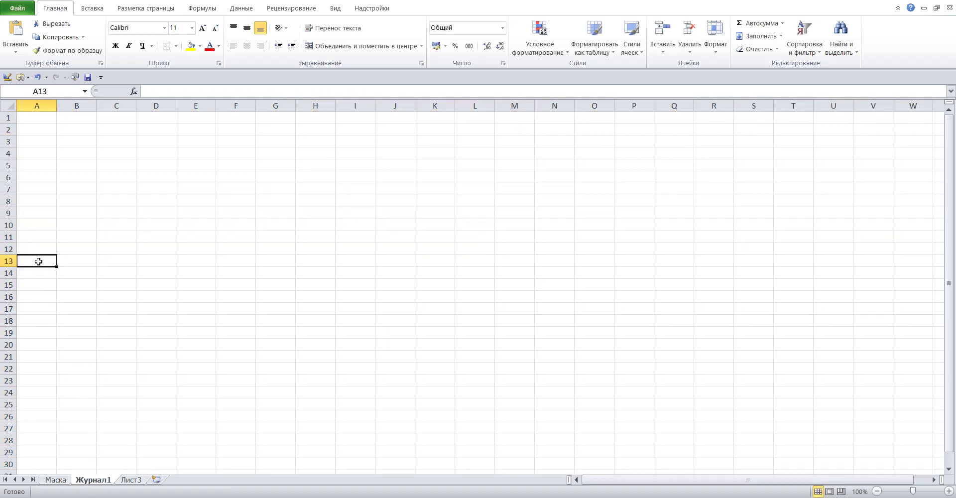
{"action": "left_click", "coordinate": [161, 89]}
{"action": "left_click", "coordinate": [15, 30]}
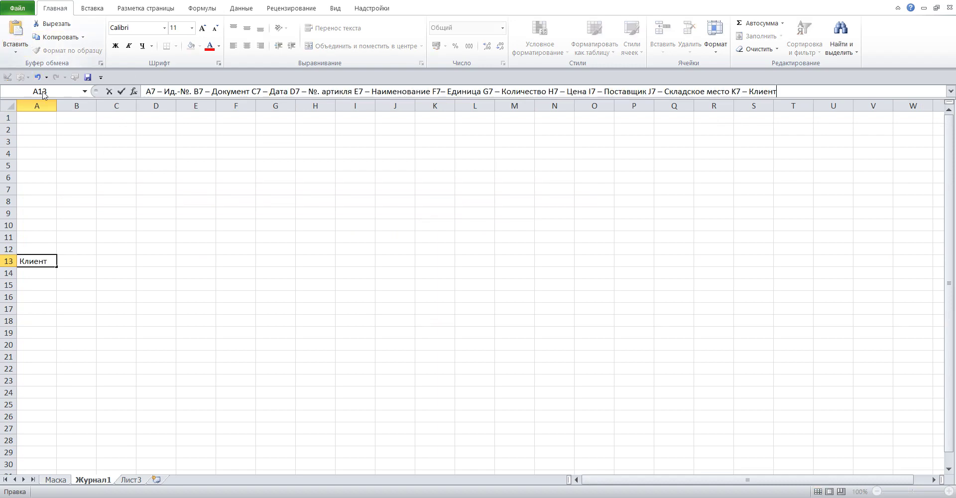
{"action": "left_click", "coordinate": [47, 199]}
Step: Move 'Ид.-№.' into A7 and 'Документ' into B7 from the A13 list
{"action": "left_click", "coordinate": [40, 260]}
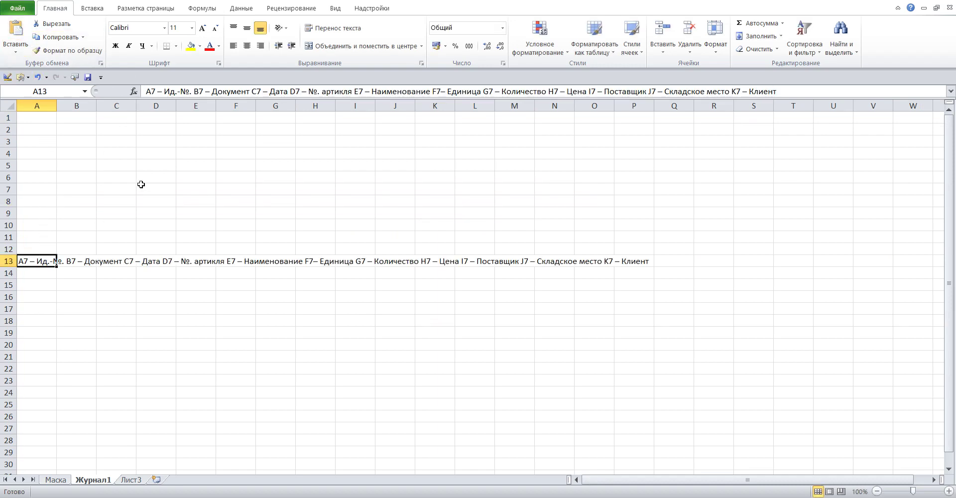
{"action": "left_click_drag", "start_coordinate": [164, 91], "coordinate": [188, 92]}
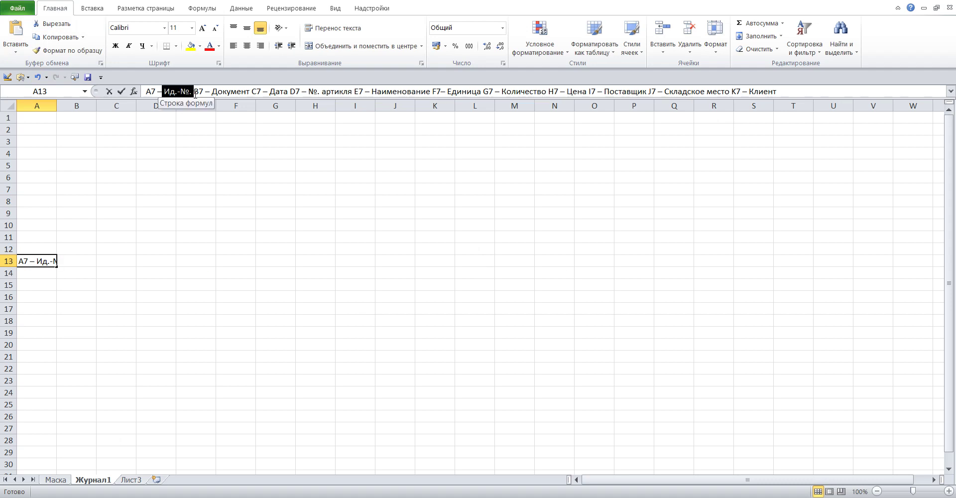
{"action": "left_click_drag", "start_coordinate": [193, 96], "coordinate": [190, 94]}
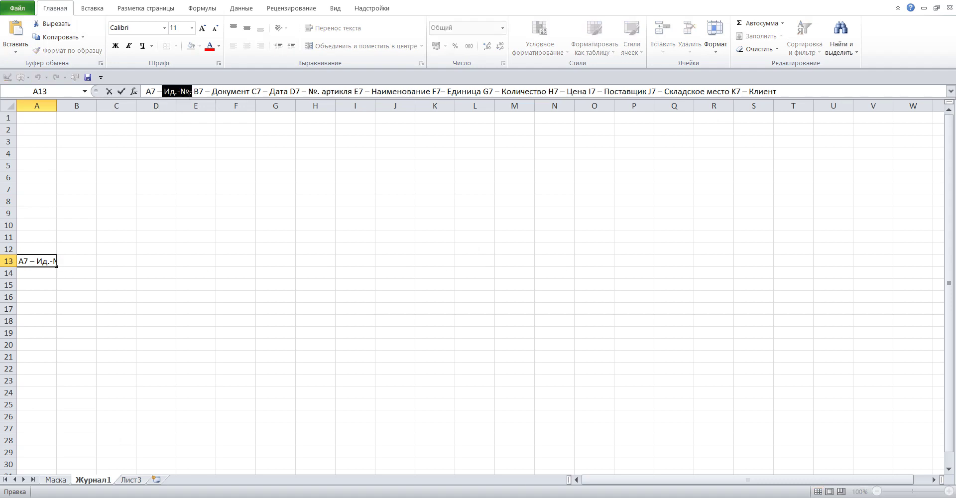
{"action": "left_click", "coordinate": [53, 25]}
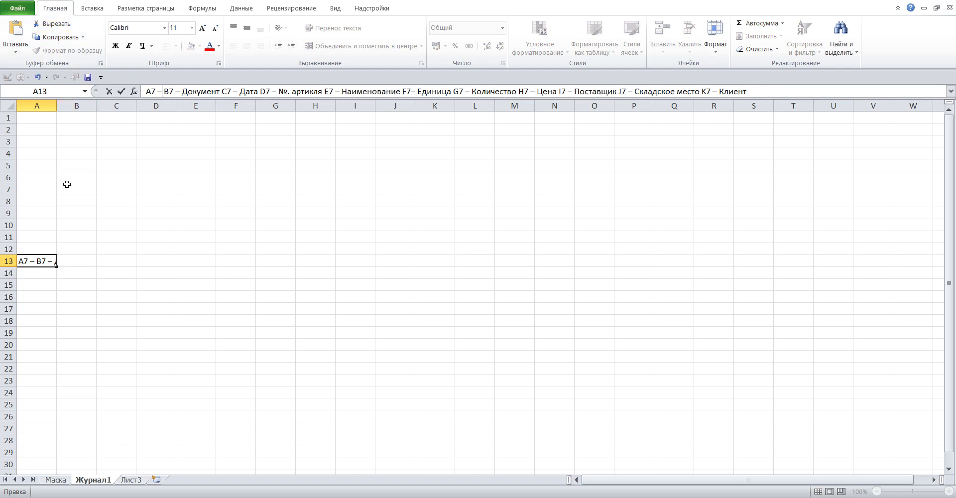
{"action": "left_click", "coordinate": [34, 191]}
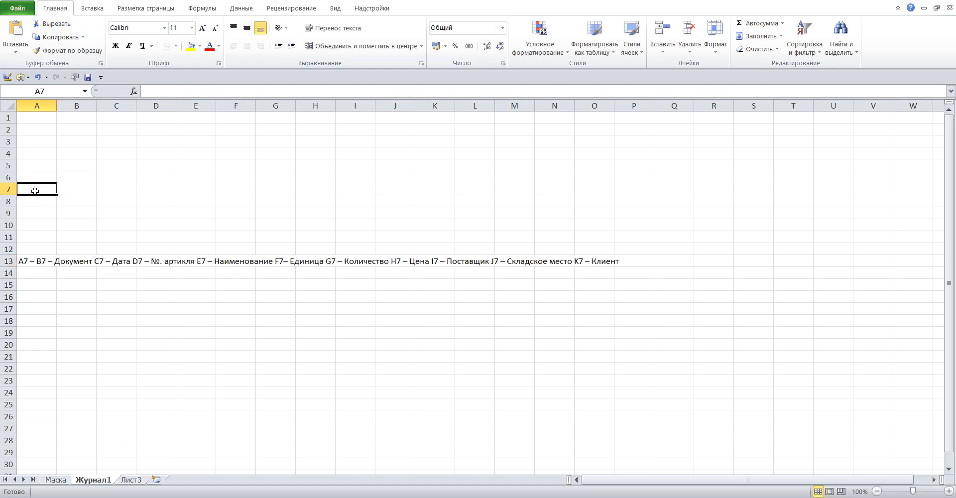
{"action": "left_click", "coordinate": [151, 94]}
{"action": "left_click", "coordinate": [24, 34]}
{"action": "type", "text": "Ид.-№."}
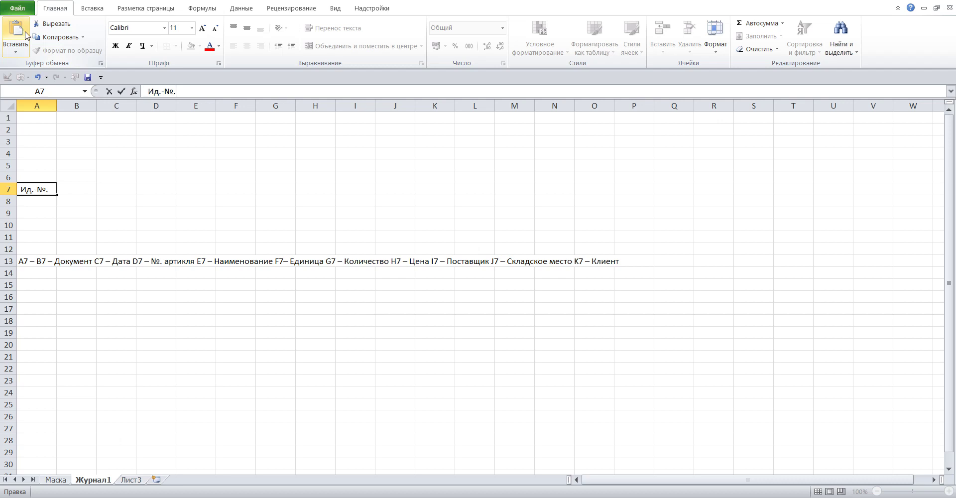
{"action": "left_click", "coordinate": [46, 262]}
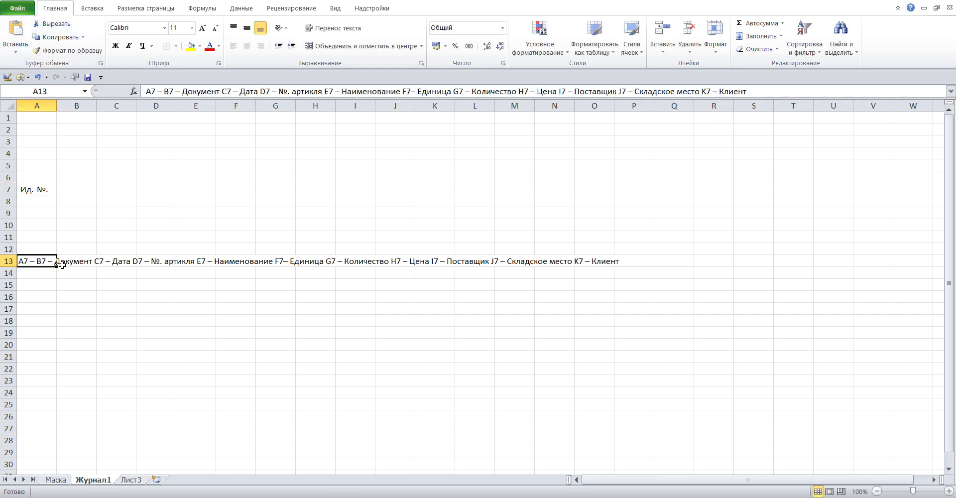
{"action": "left_click", "coordinate": [63, 262]}
{"action": "left_click", "coordinate": [30, 261]}
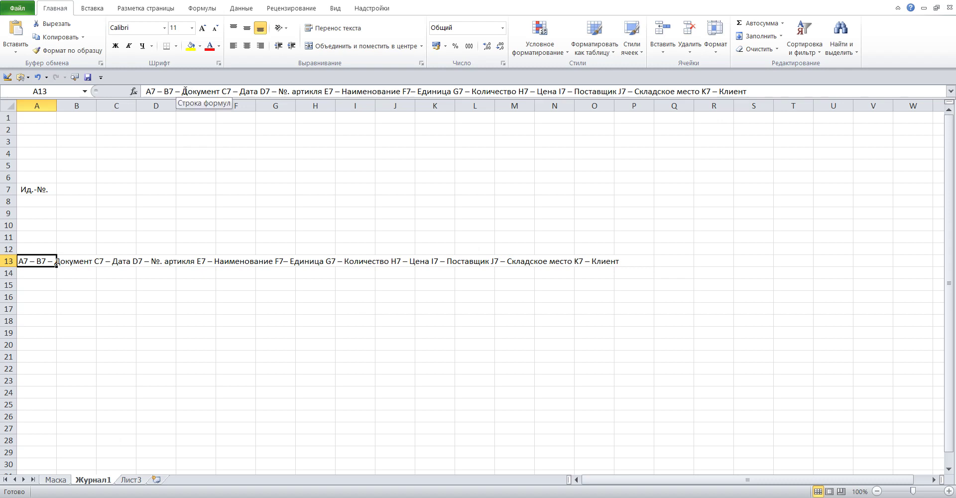
{"action": "left_click_drag", "start_coordinate": [182, 91], "coordinate": [223, 92]}
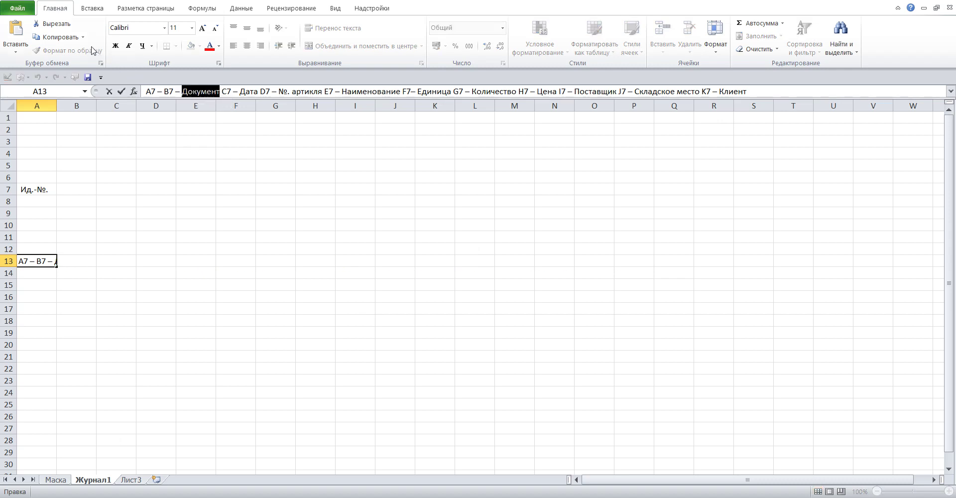
{"action": "left_click", "coordinate": [66, 24]}
{"action": "left_click", "coordinate": [78, 186]}
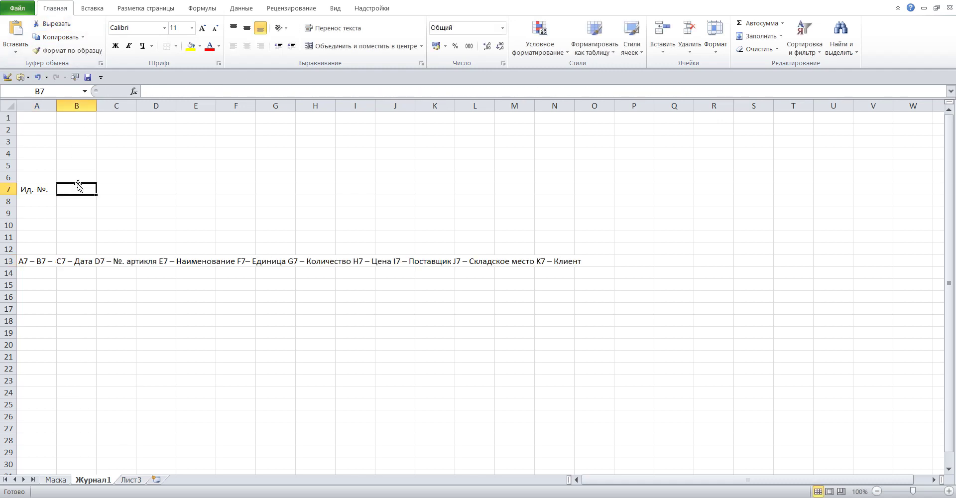
{"action": "left_click", "coordinate": [148, 89]}
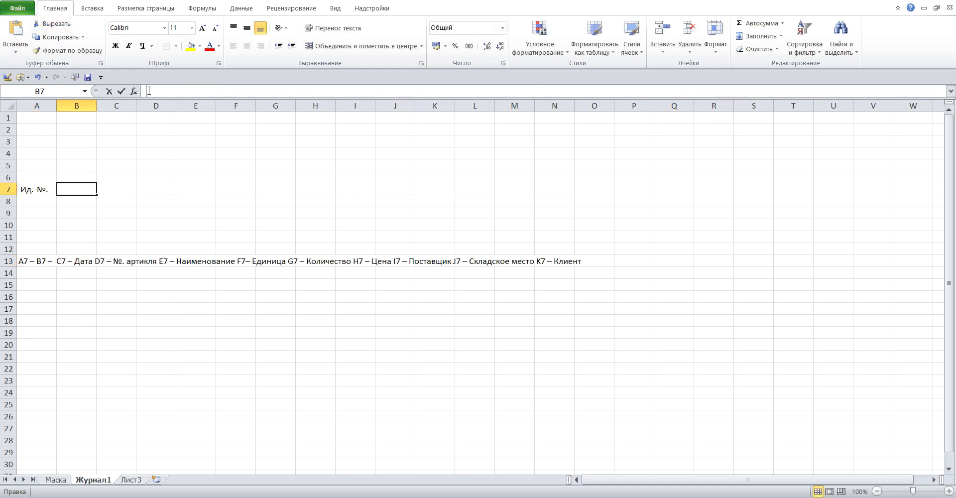
{"action": "left_click", "coordinate": [14, 25]}
{"action": "left_click", "coordinate": [36, 261]}
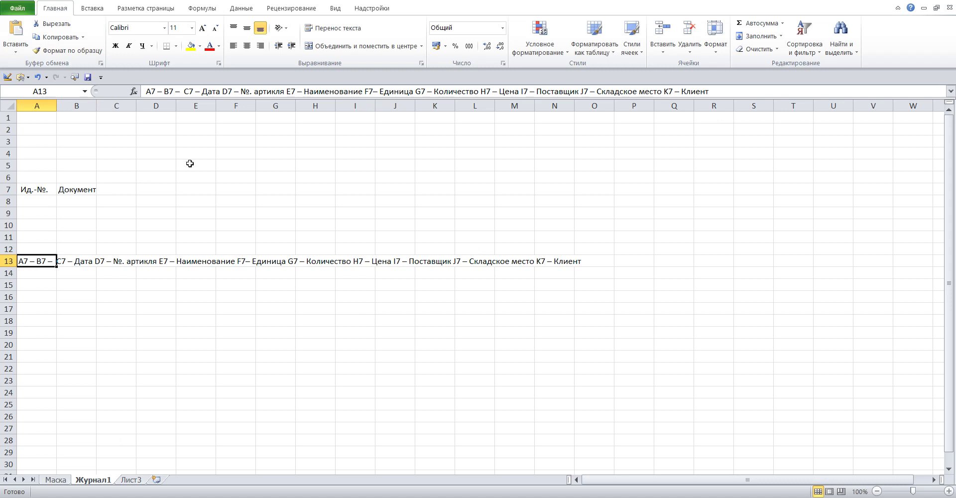
Step: Move 'Дата' into C7 and '№. Артикля' into D7 from the A13 list
{"action": "left_click_drag", "start_coordinate": [201, 91], "coordinate": [221, 91]}
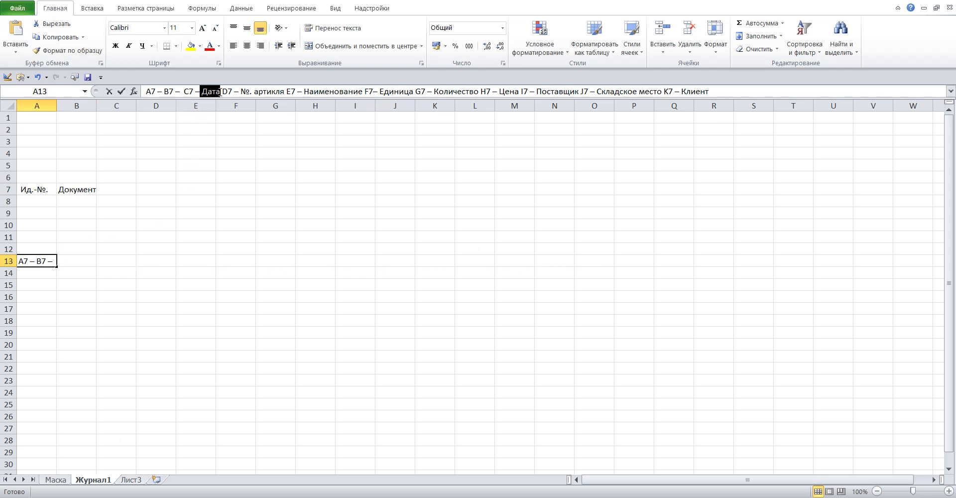
{"action": "left_click", "coordinate": [50, 23]}
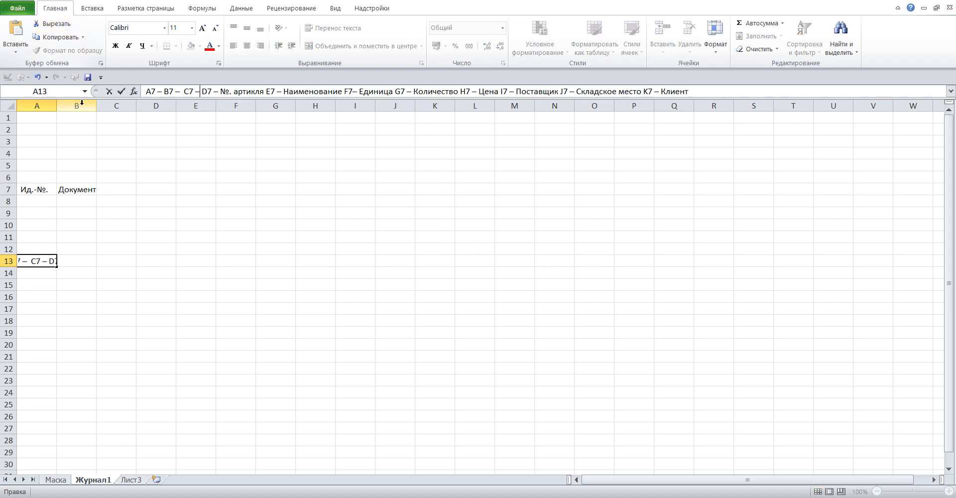
{"action": "left_click", "coordinate": [106, 188]}
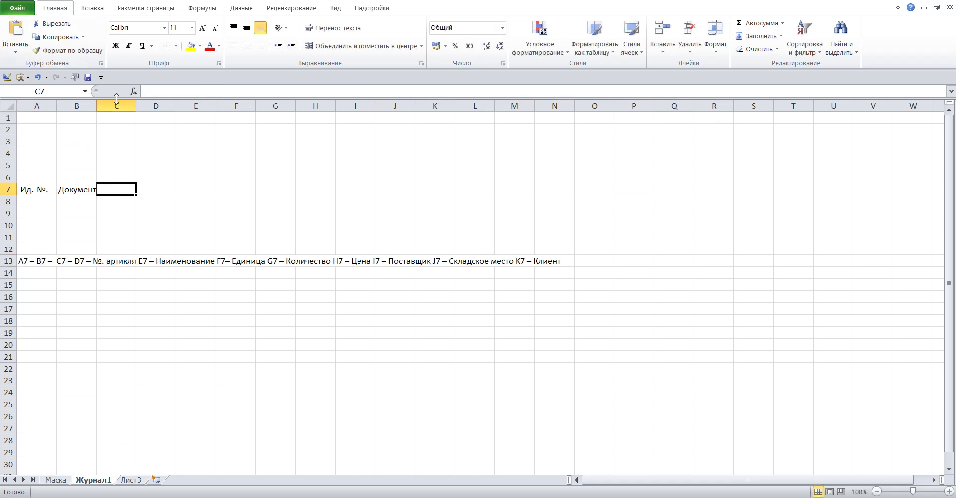
{"action": "left_click", "coordinate": [15, 30]}
{"action": "type", "text": "Дата"}
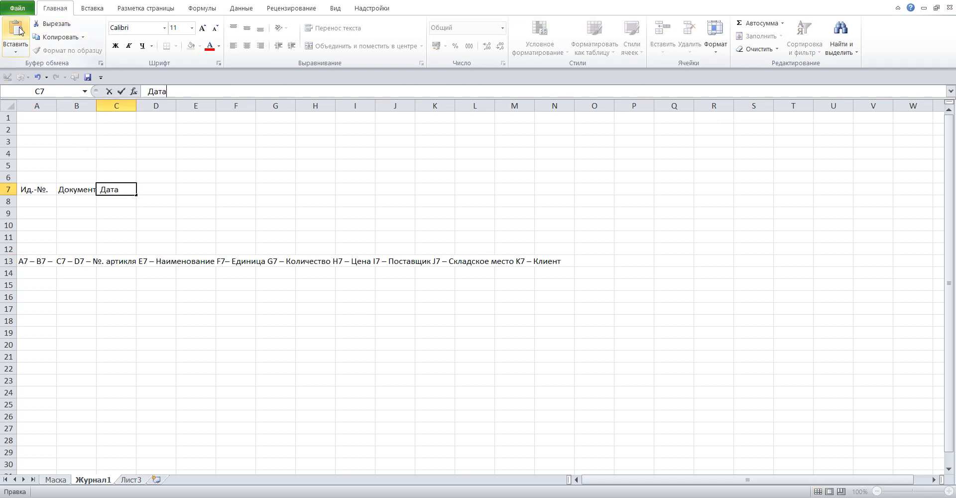
{"action": "left_click", "coordinate": [31, 262]}
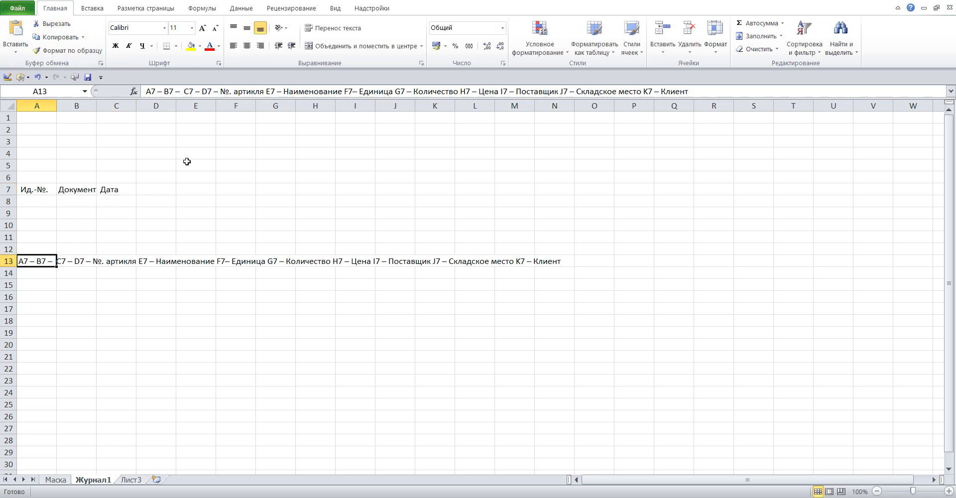
{"action": "left_click_drag", "start_coordinate": [220, 91], "coordinate": [264, 92]}
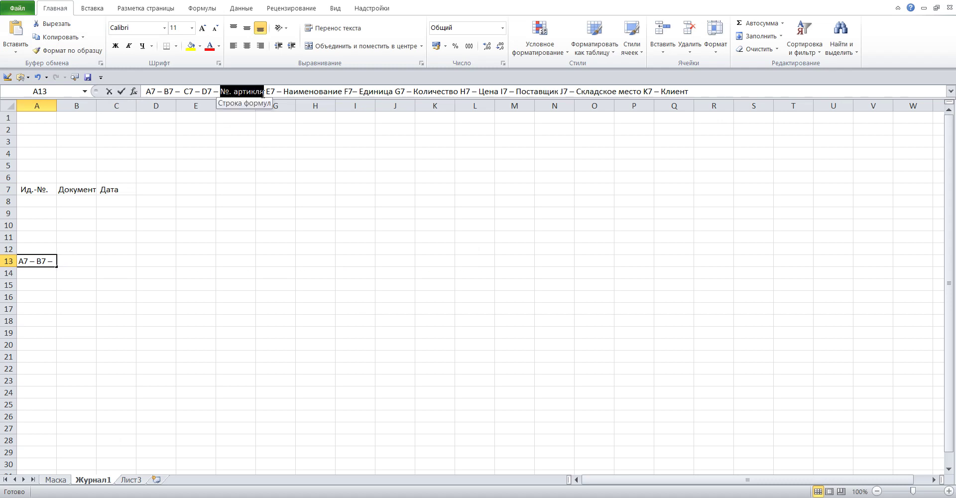
{"action": "left_click", "coordinate": [54, 24]}
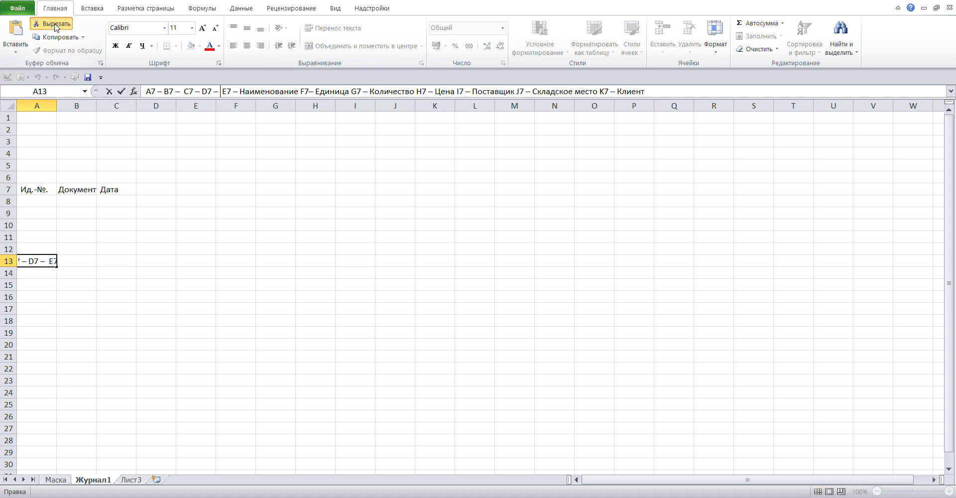
{"action": "left_click", "coordinate": [144, 188]}
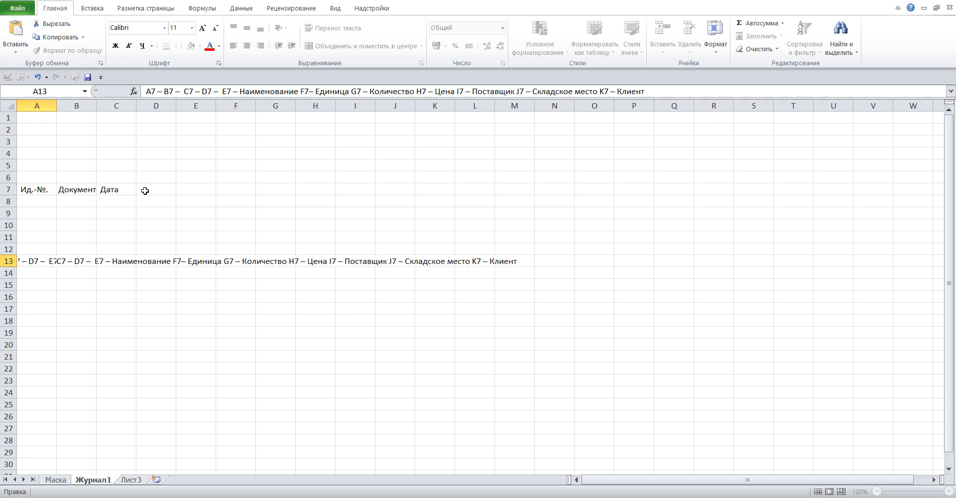
{"action": "left_click", "coordinate": [16, 28]}
{"action": "left_click", "coordinate": [31, 256]}
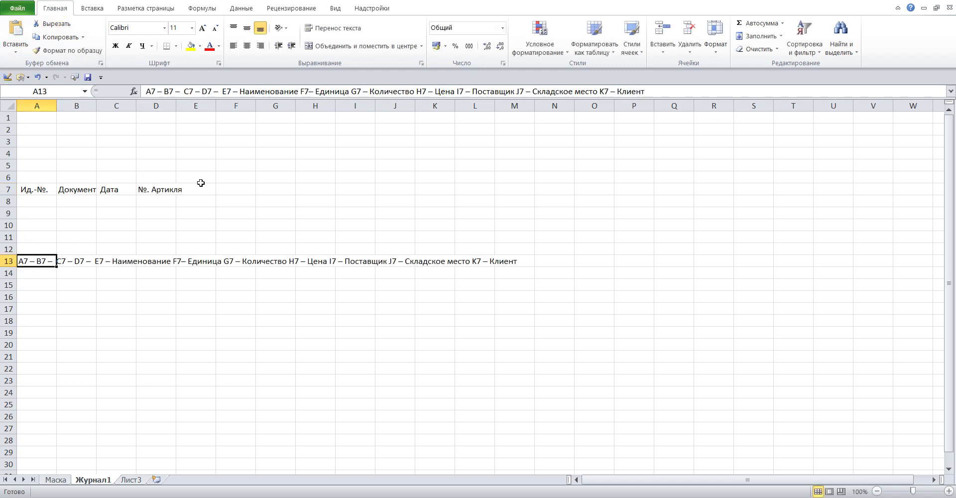
Step: Move 'Наименование' into E7 and 'Единица' into F7 from the A13 list
{"action": "left_click_drag", "start_coordinate": [238, 91], "coordinate": [294, 93]}
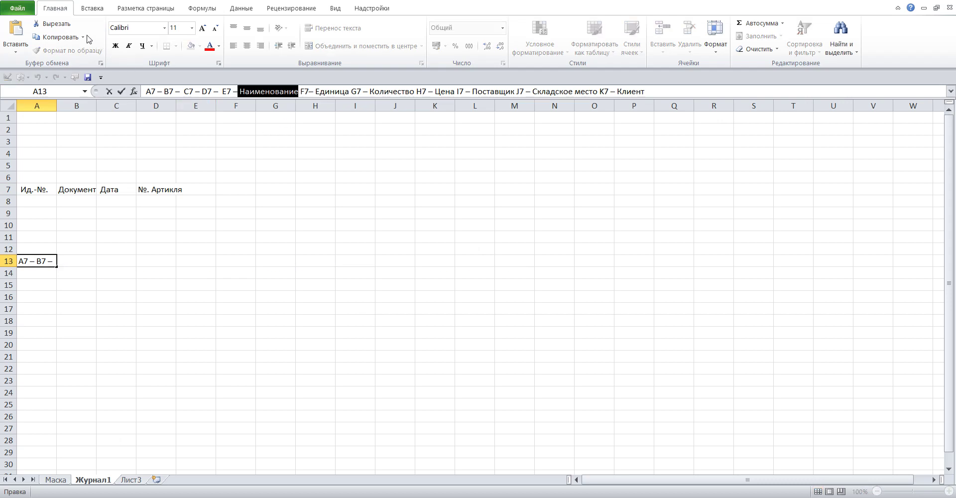
{"action": "left_click", "coordinate": [62, 27]}
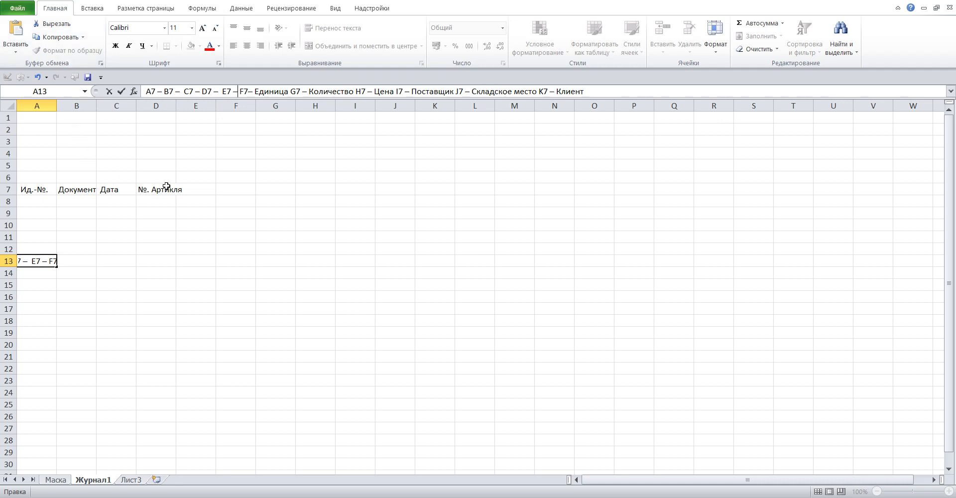
{"action": "left_click", "coordinate": [188, 190]}
{"action": "left_click", "coordinate": [174, 93]}
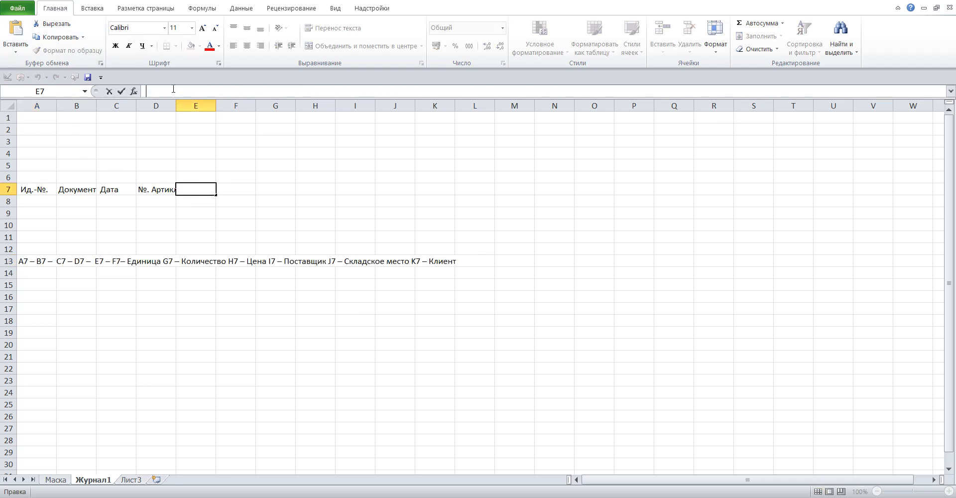
{"action": "left_click", "coordinate": [15, 31]}
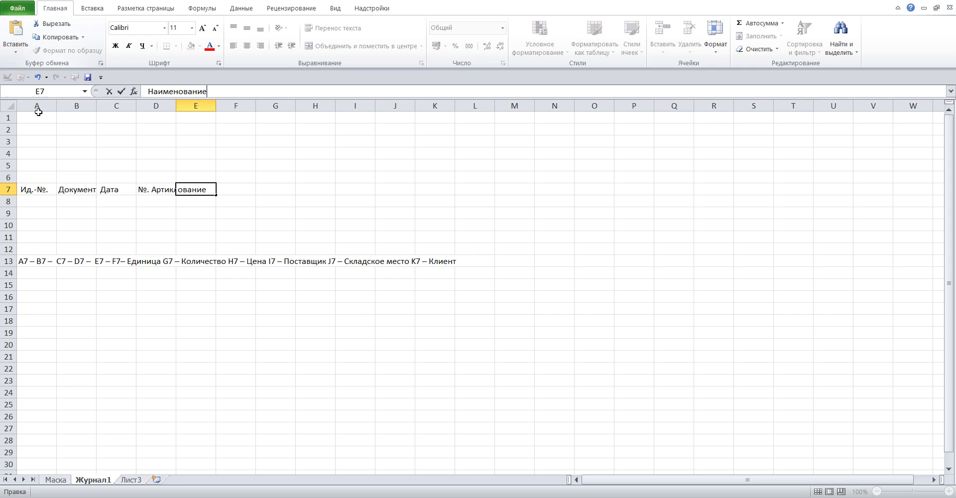
{"action": "left_click", "coordinate": [36, 260]}
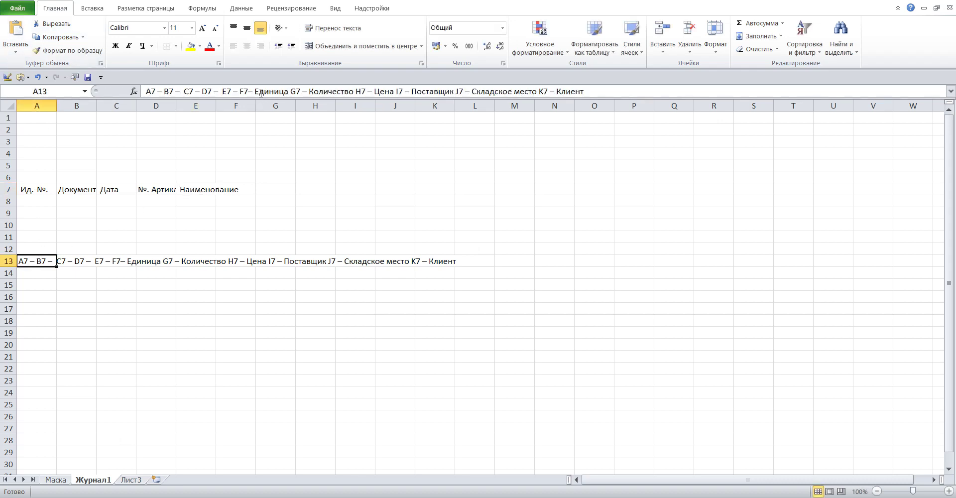
{"action": "left_click_drag", "start_coordinate": [254, 92], "coordinate": [291, 92]}
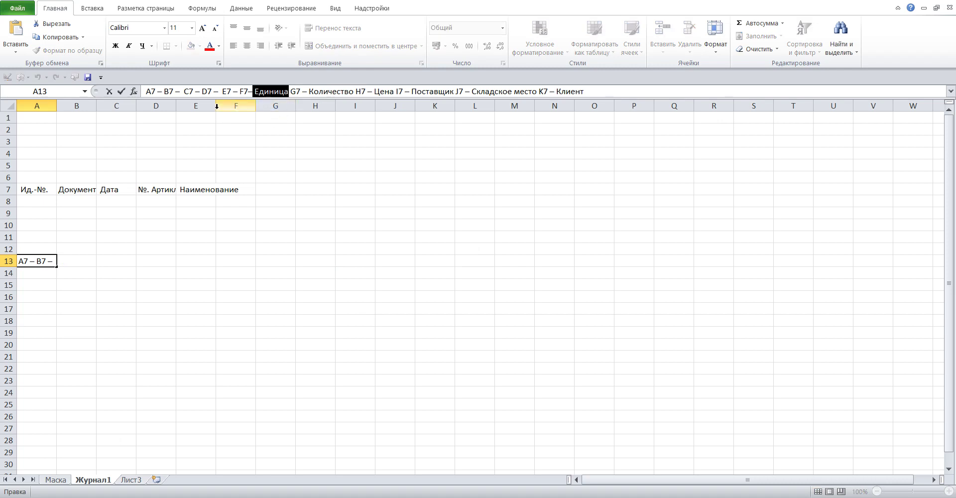
{"action": "left_click", "coordinate": [264, 91]}
{"action": "left_click_drag", "start_coordinate": [254, 92], "coordinate": [284, 94]}
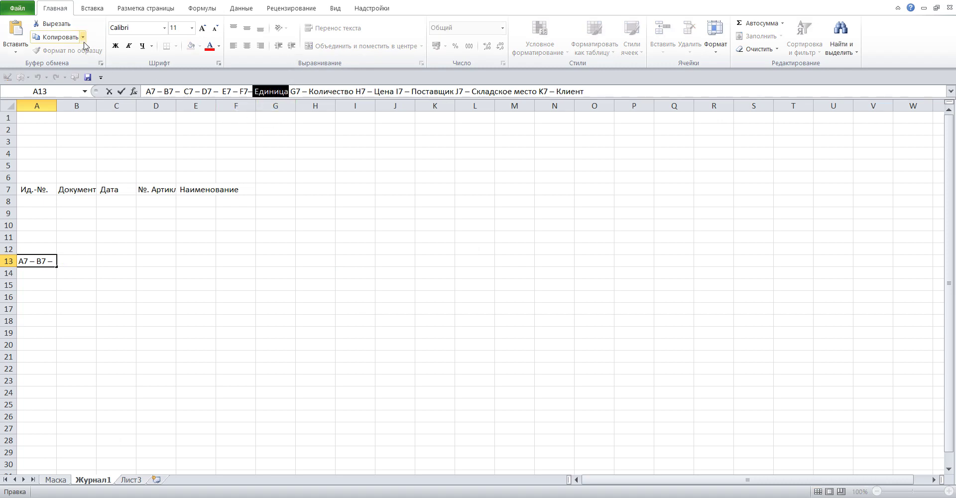
{"action": "left_click", "coordinate": [54, 24]}
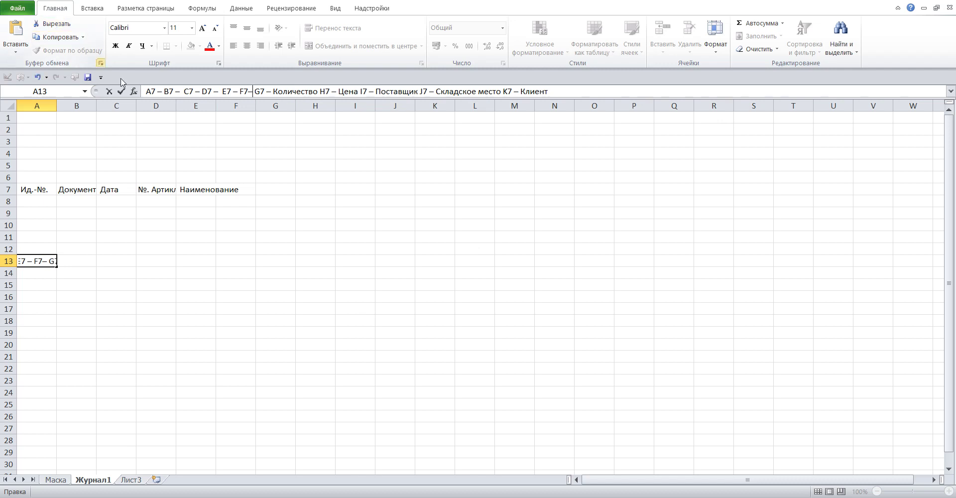
{"action": "left_click", "coordinate": [246, 190]}
{"action": "left_click", "coordinate": [157, 95]}
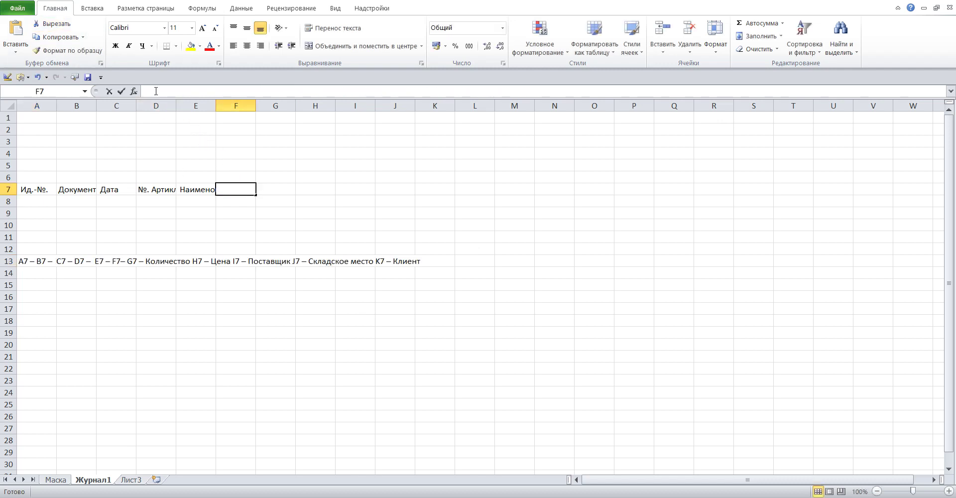
{"action": "left_click", "coordinate": [16, 35]}
{"action": "type", "text": "Единица"}
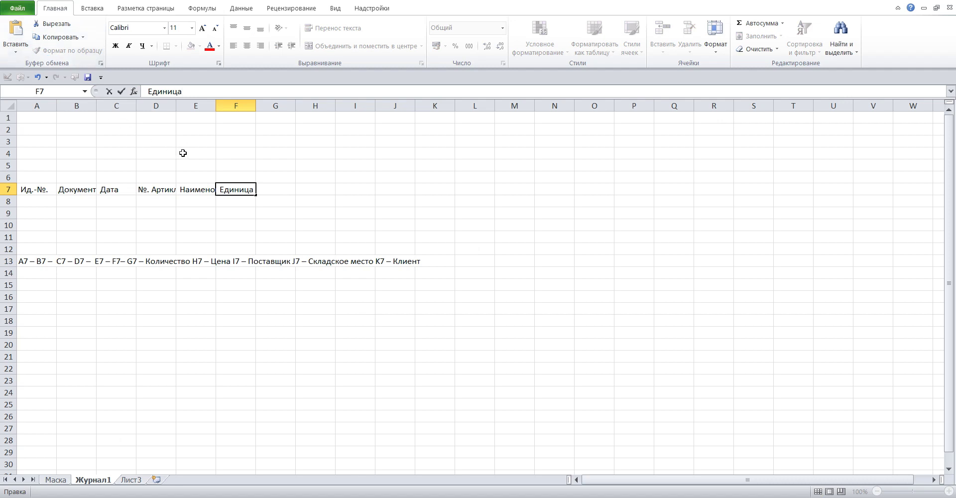
{"action": "left_click", "coordinate": [182, 152]}
Step: Fit columns E and F to their contents and move 'Количество' into G7
{"action": "double_click", "coordinate": [256, 106]}
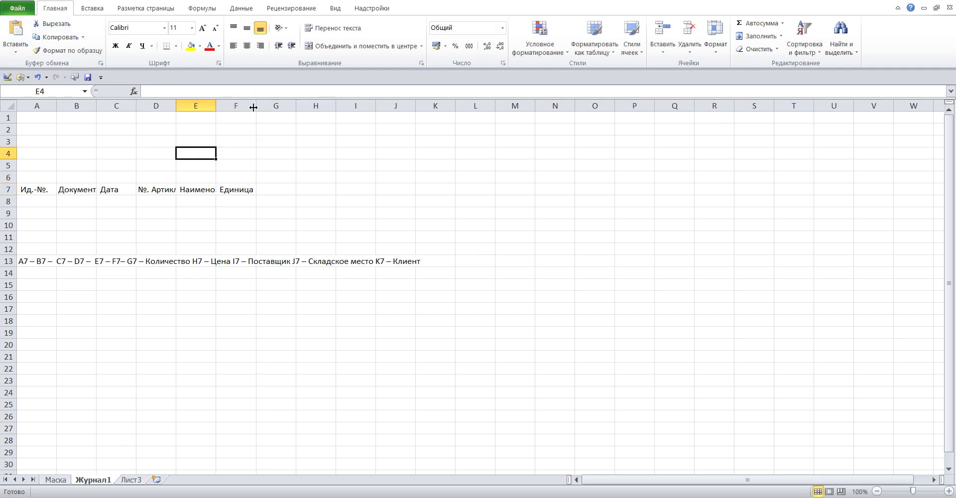
{"action": "double_click", "coordinate": [214, 106]}
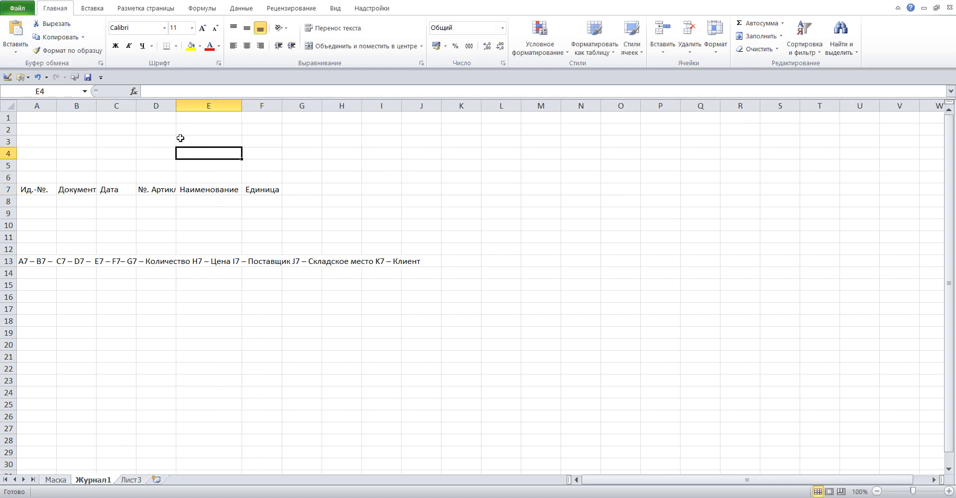
{"action": "left_click", "coordinate": [35, 260]}
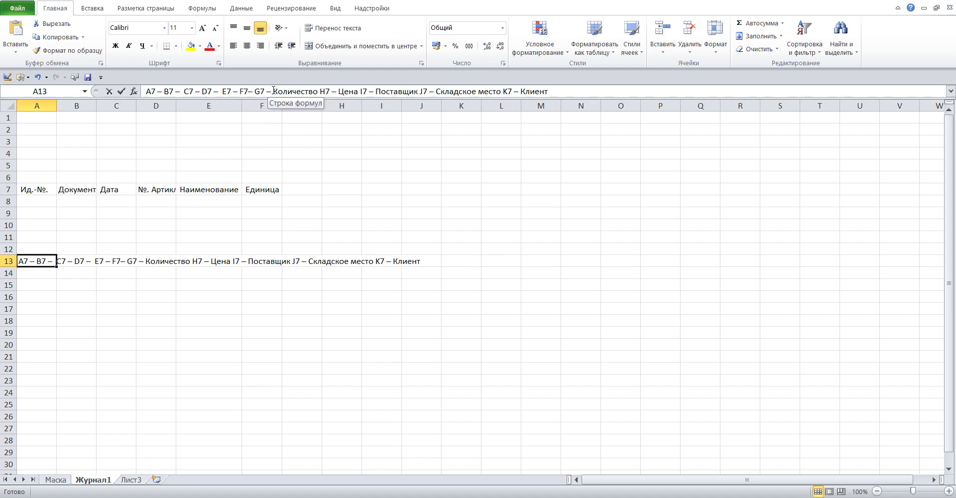
{"action": "left_click_drag", "start_coordinate": [273, 91], "coordinate": [318, 93]}
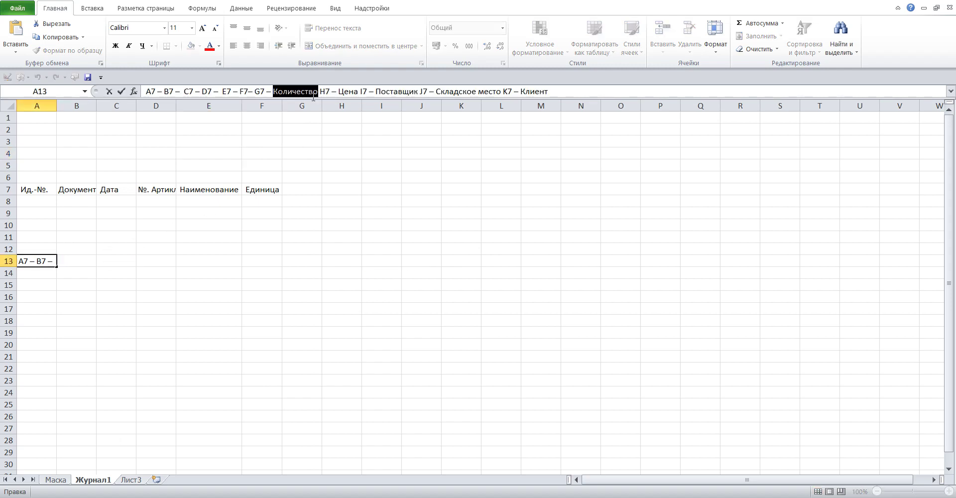
{"action": "left_click", "coordinate": [52, 23]}
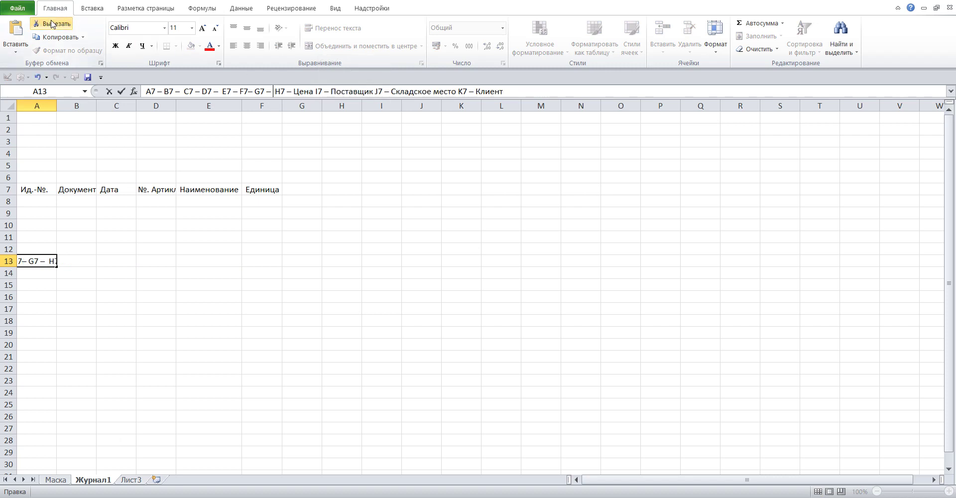
{"action": "left_click", "coordinate": [296, 191]}
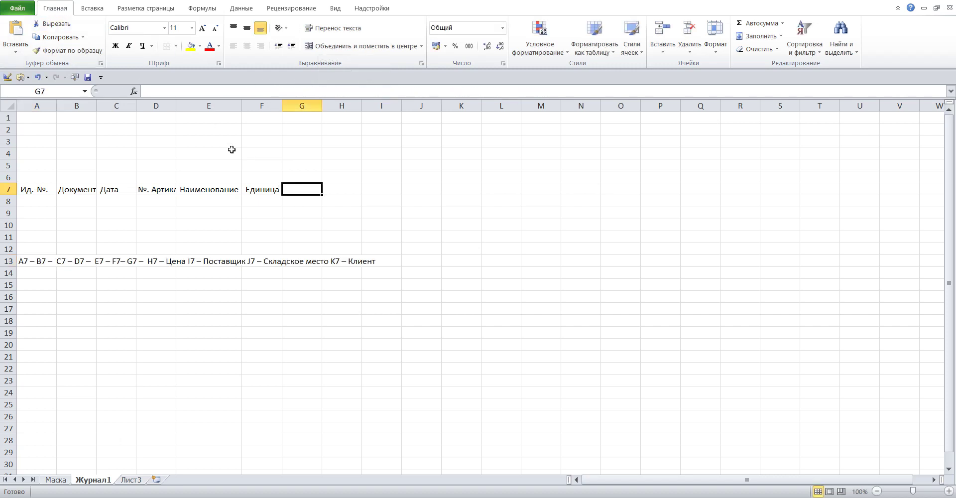
{"action": "left_click", "coordinate": [183, 91]}
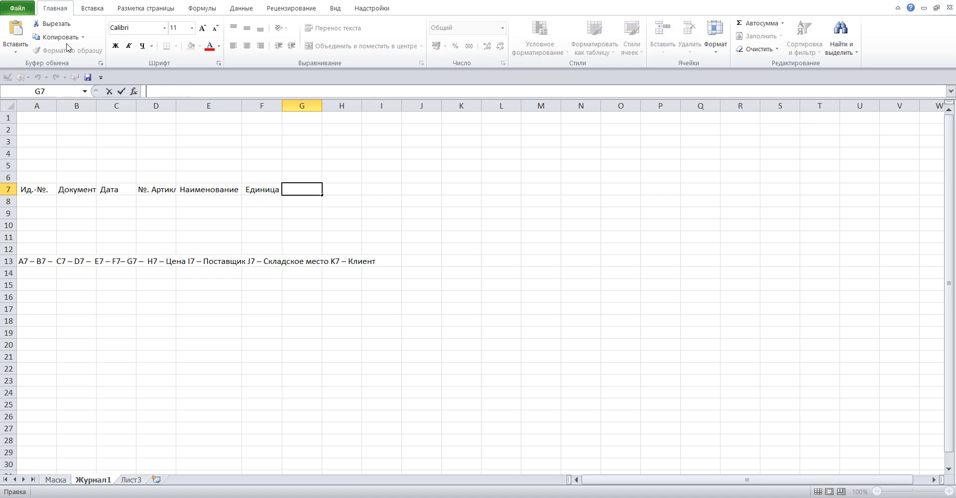
{"action": "left_click", "coordinate": [16, 30]}
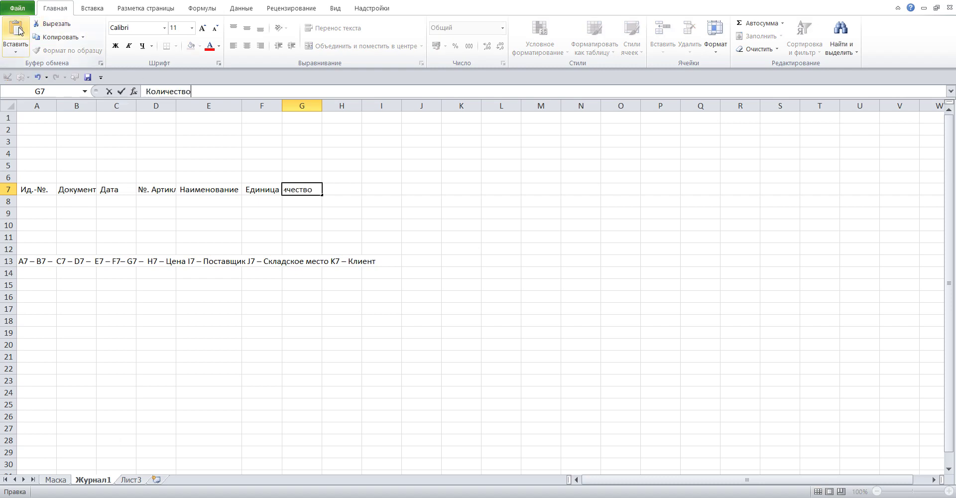
{"action": "left_click", "coordinate": [35, 263]}
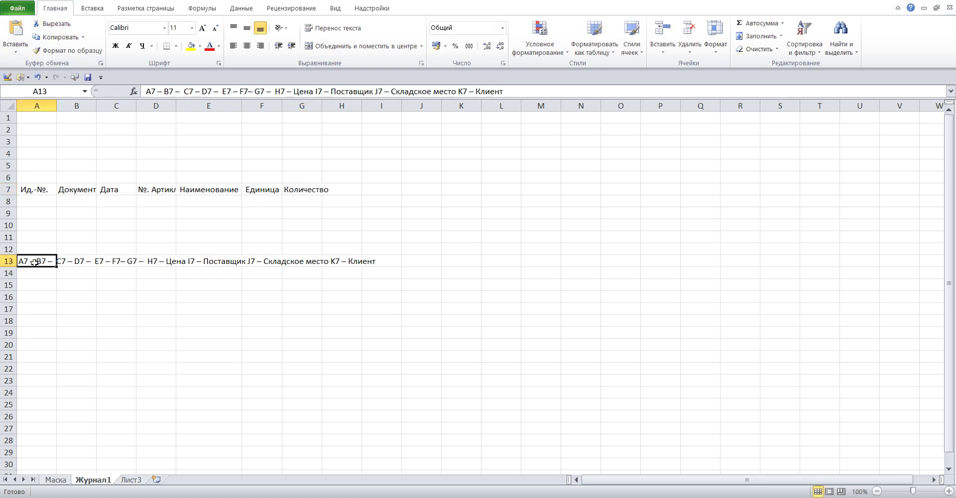
Step: Move 'Цена' into H7 and 'Поставщик' into I7 from the A13 list
{"action": "left_click", "coordinate": [301, 92]}
{"action": "left_click_drag", "start_coordinate": [294, 92], "coordinate": [315, 93]}
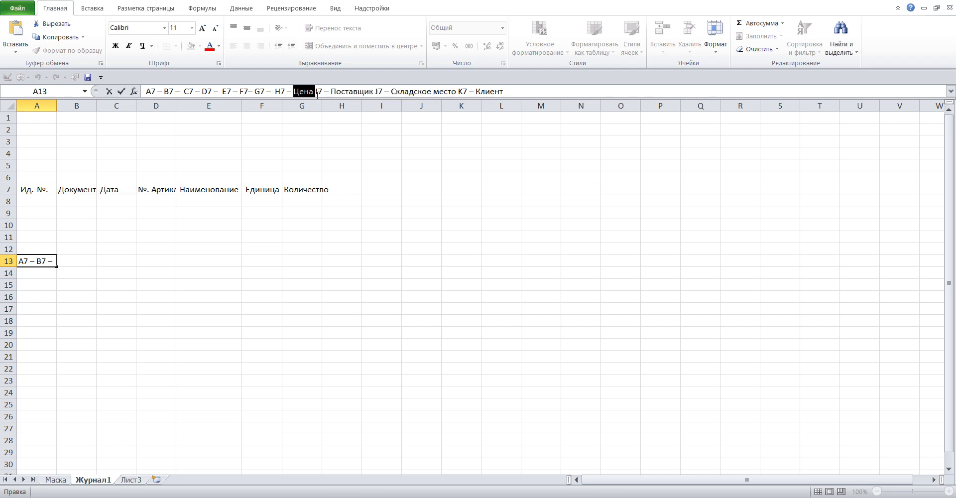
{"action": "left_click", "coordinate": [56, 24]}
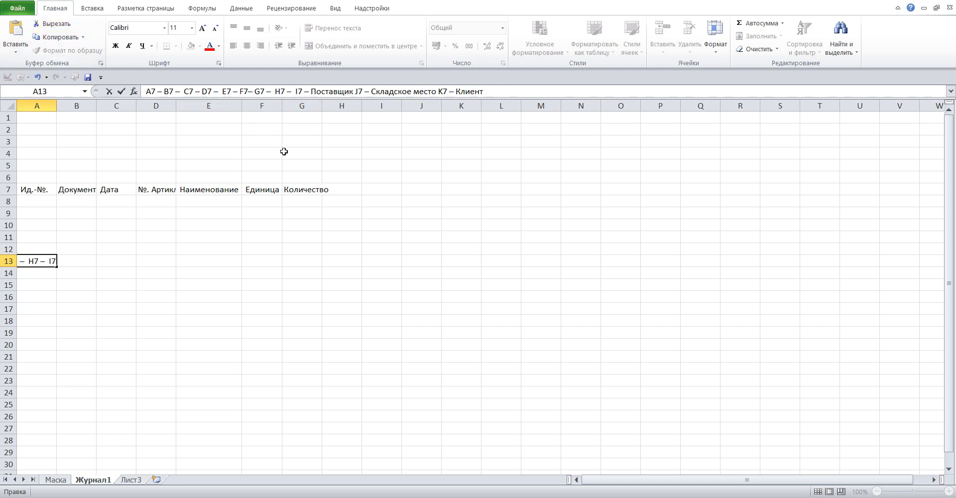
{"action": "left_click", "coordinate": [337, 190]}
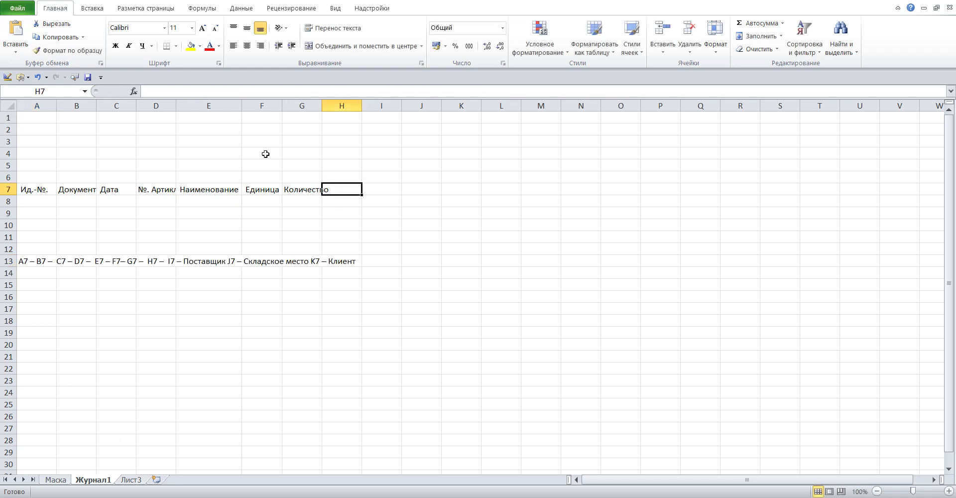
{"action": "left_click", "coordinate": [168, 90]}
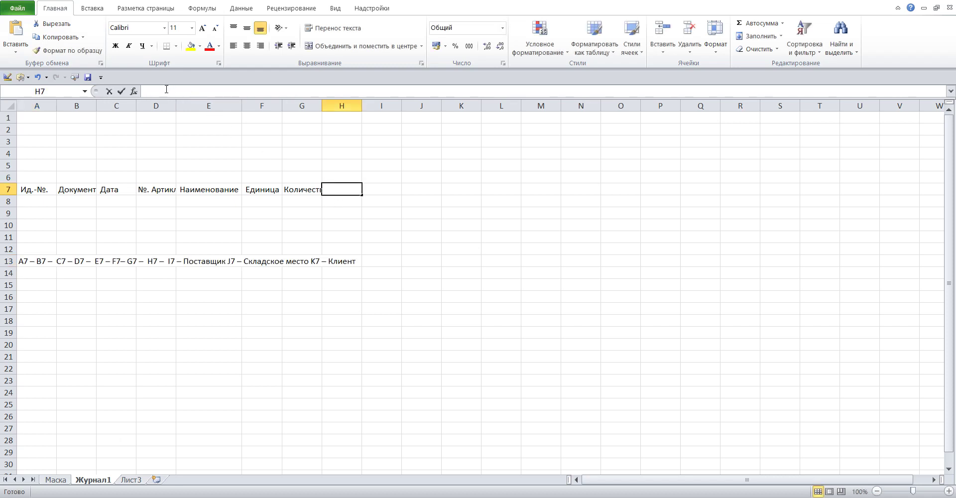
{"action": "left_click", "coordinate": [14, 29]}
{"action": "left_click", "coordinate": [29, 262]}
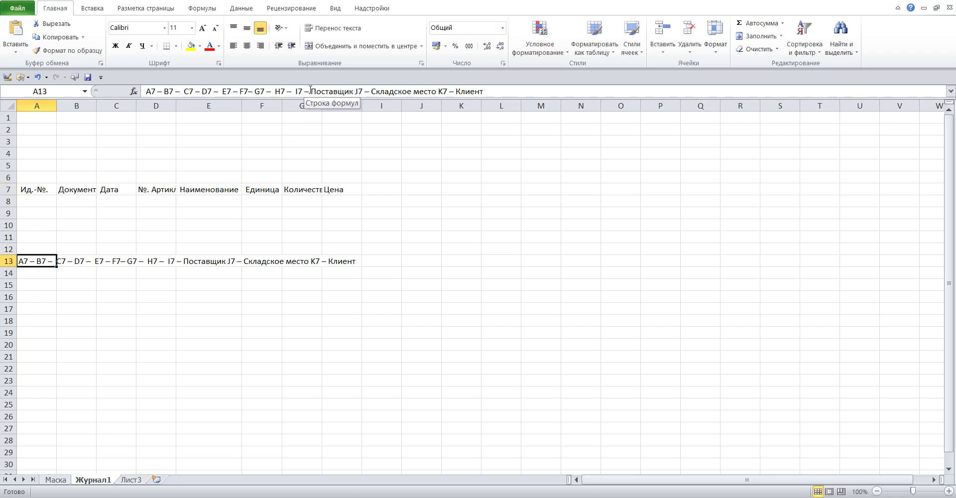
{"action": "left_click_drag", "start_coordinate": [310, 91], "coordinate": [354, 91]}
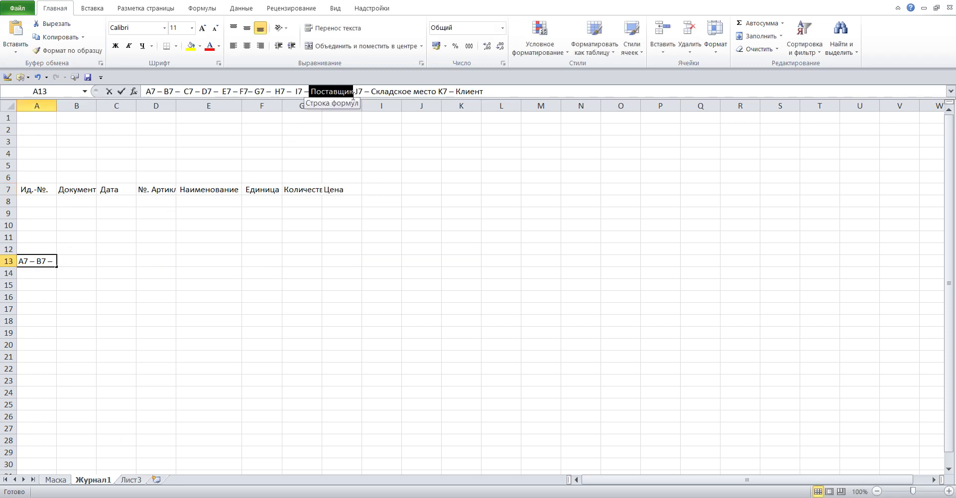
{"action": "left_click", "coordinate": [54, 24]}
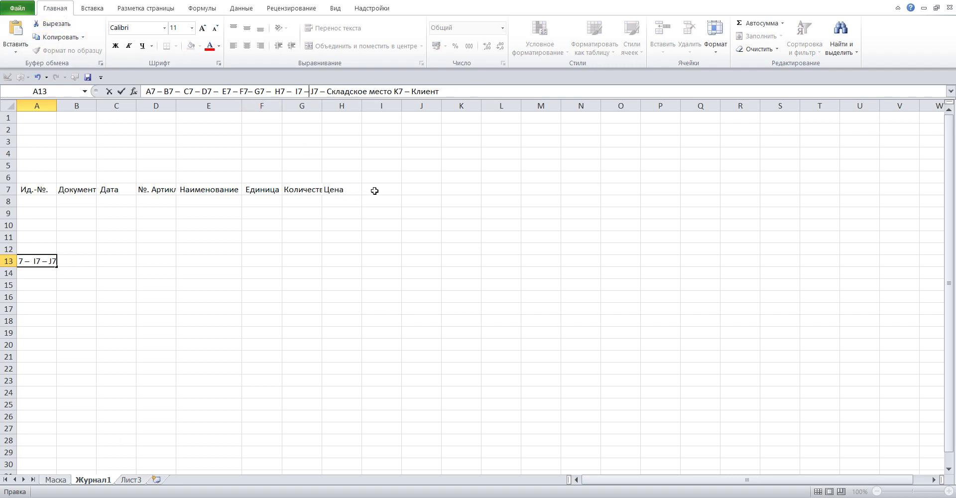
{"action": "left_click", "coordinate": [375, 191]}
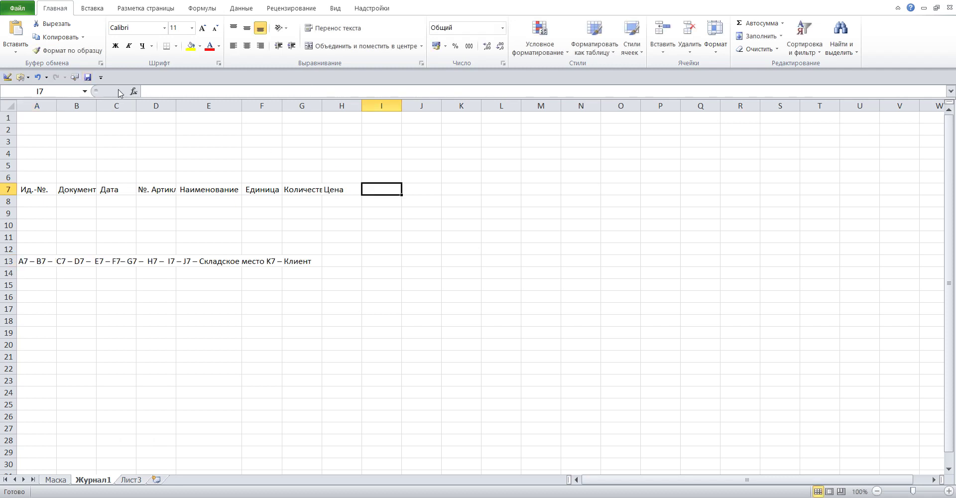
{"action": "key", "text": "F2"}
{"action": "left_click", "coordinate": [16, 29]}
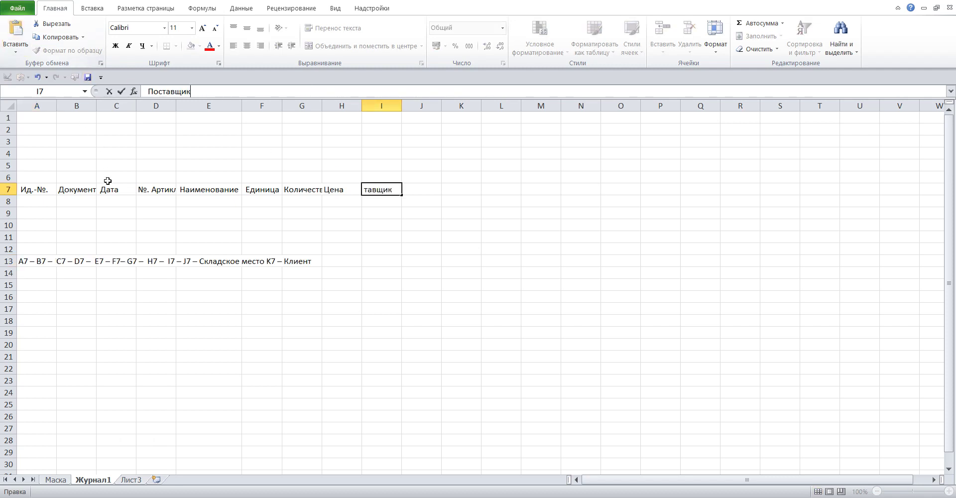
{"action": "left_click", "coordinate": [68, 262]}
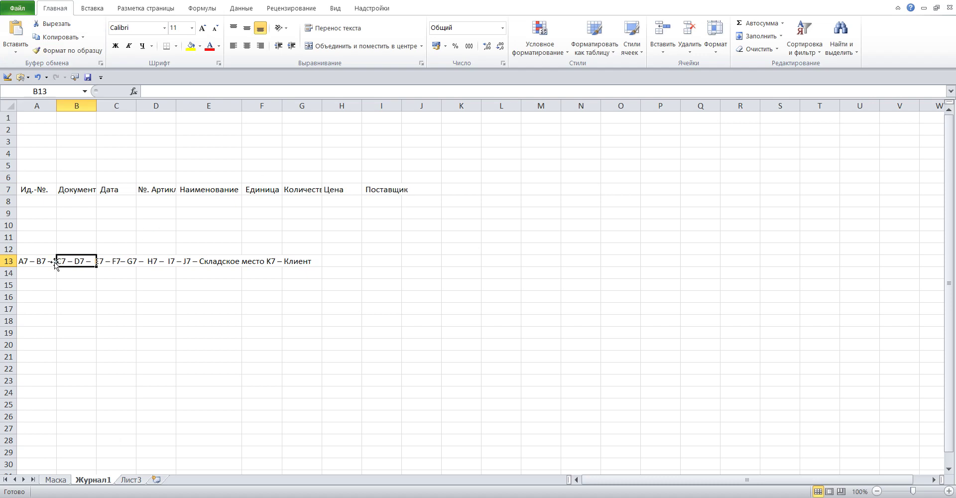
Step: Move 'Складское место' into J7 and 'Клиент' into K7, then clear A13
{"action": "left_click", "coordinate": [32, 261]}
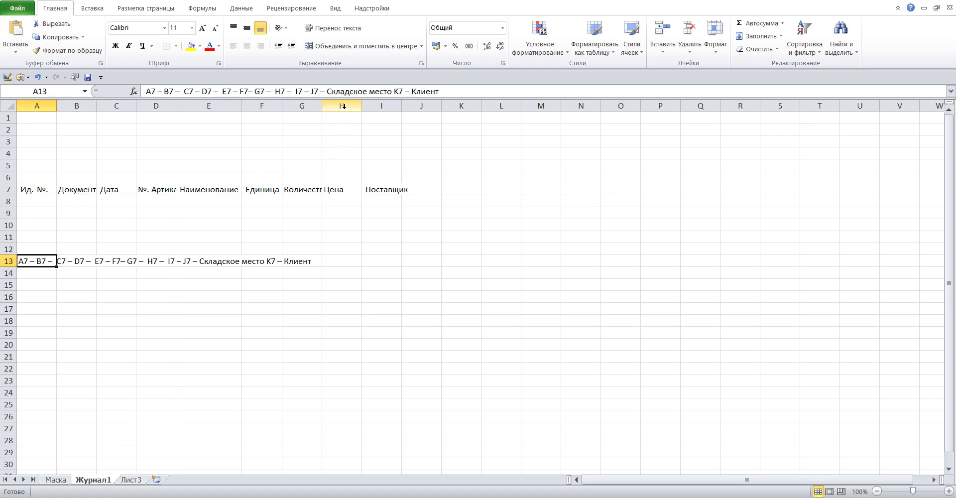
{"action": "left_click_drag", "start_coordinate": [326, 92], "coordinate": [390, 93]}
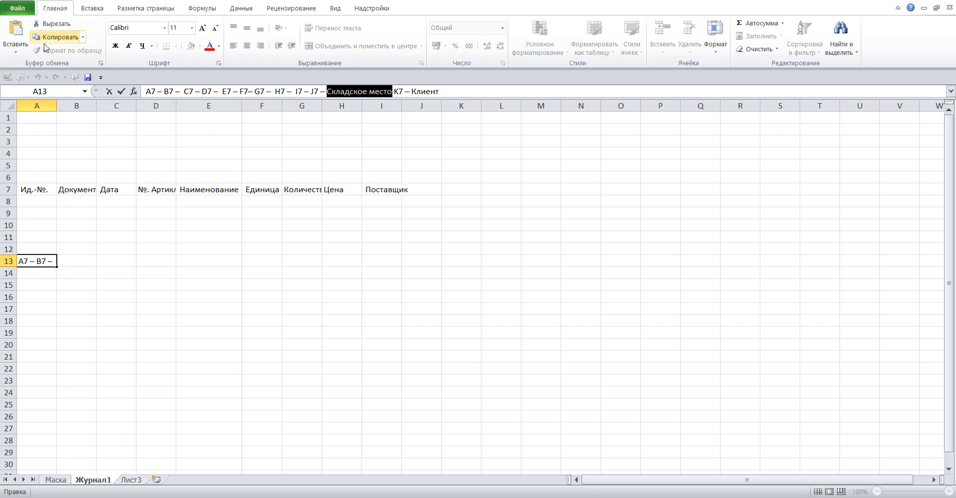
{"action": "left_click", "coordinate": [52, 25]}
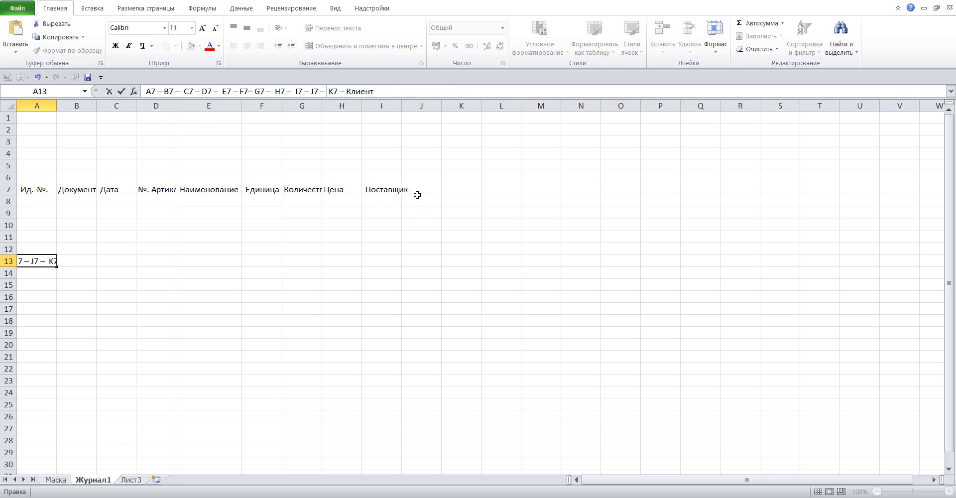
{"action": "left_click", "coordinate": [413, 194]}
{"action": "left_click", "coordinate": [166, 91]}
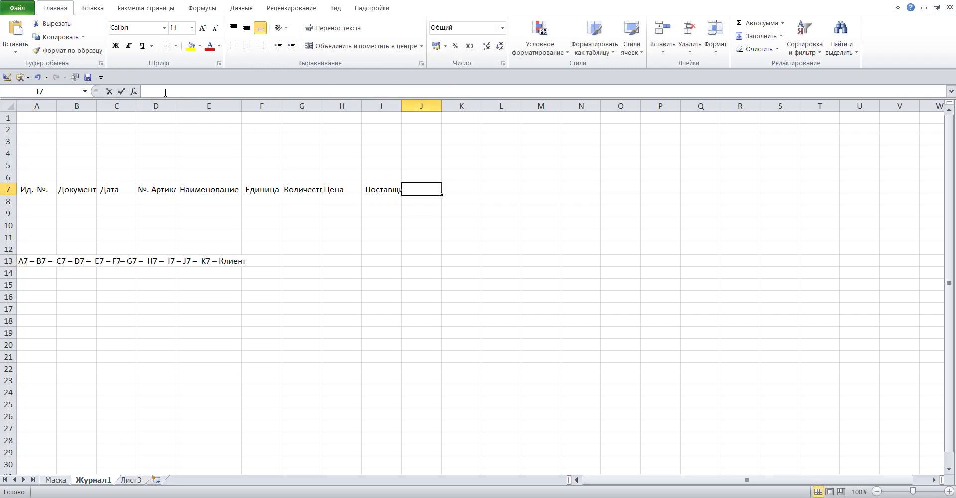
{"action": "left_click", "coordinate": [20, 34]}
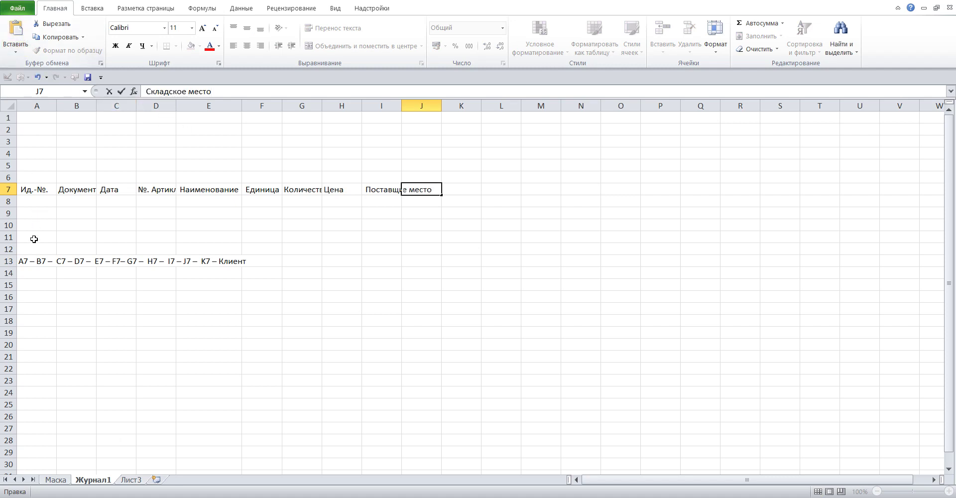
{"action": "left_click", "coordinate": [23, 264]}
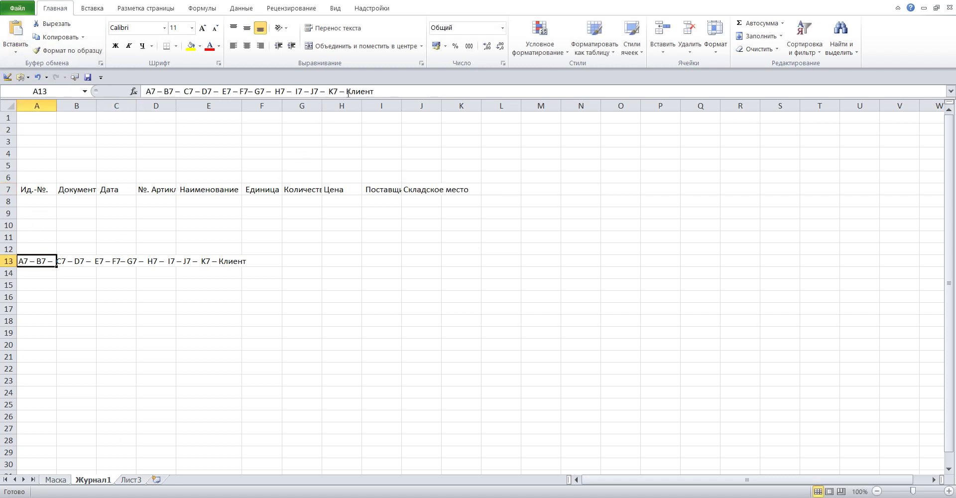
{"action": "left_click_drag", "start_coordinate": [347, 91], "coordinate": [375, 91]}
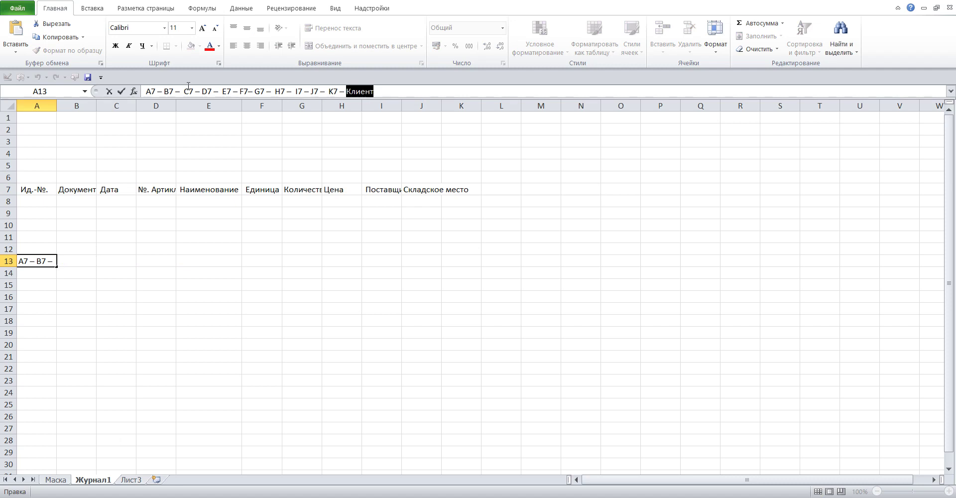
{"action": "left_click", "coordinate": [57, 24]}
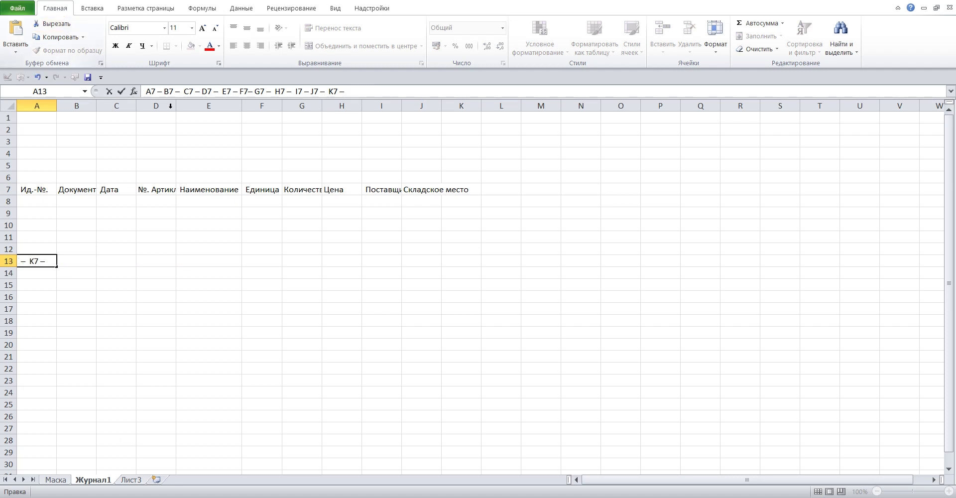
{"action": "left_click", "coordinate": [471, 189]}
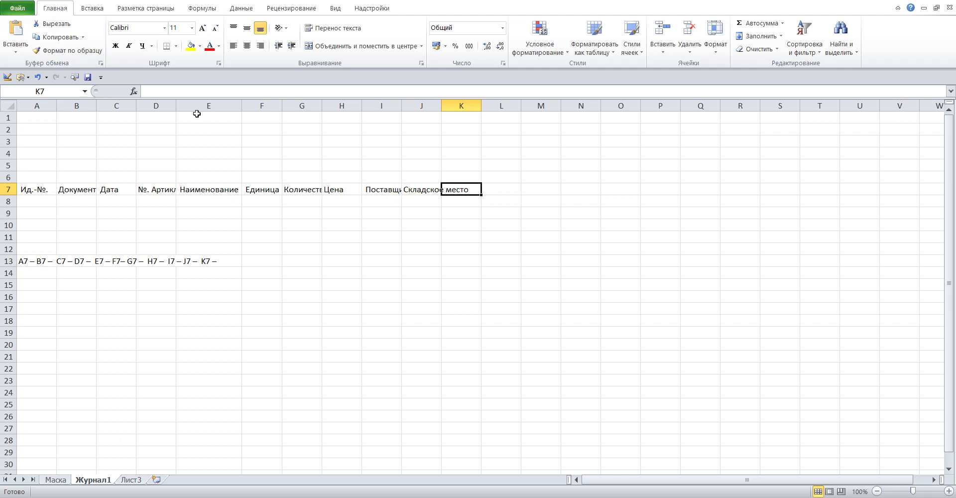
{"action": "key", "text": "BackSpace"}
{"action": "left_click", "coordinate": [15, 30]}
{"action": "type", "text": "Клиент"}
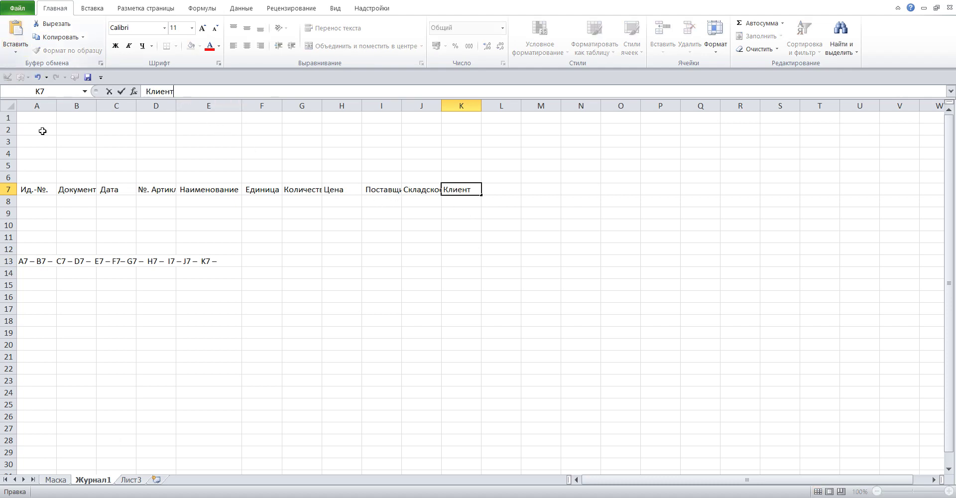
{"action": "left_click", "coordinate": [23, 261]}
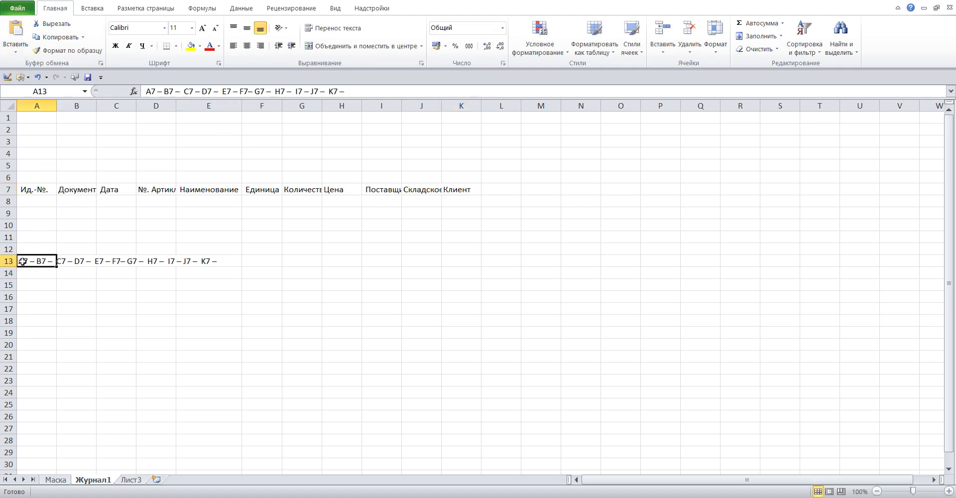
{"action": "key", "text": "Delete"}
Step: Center-align the contents of the whole sheet
{"action": "left_click", "coordinate": [43, 145]}
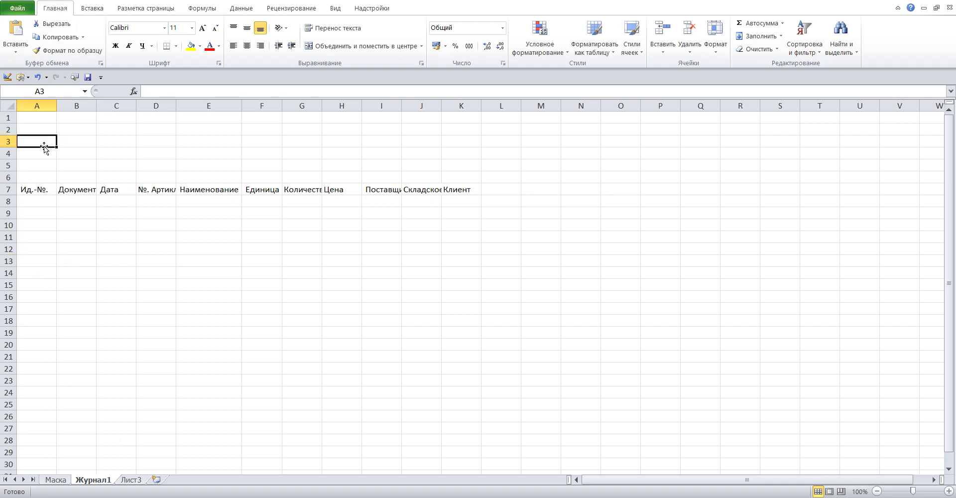
{"action": "key", "text": "ctrl+a"}
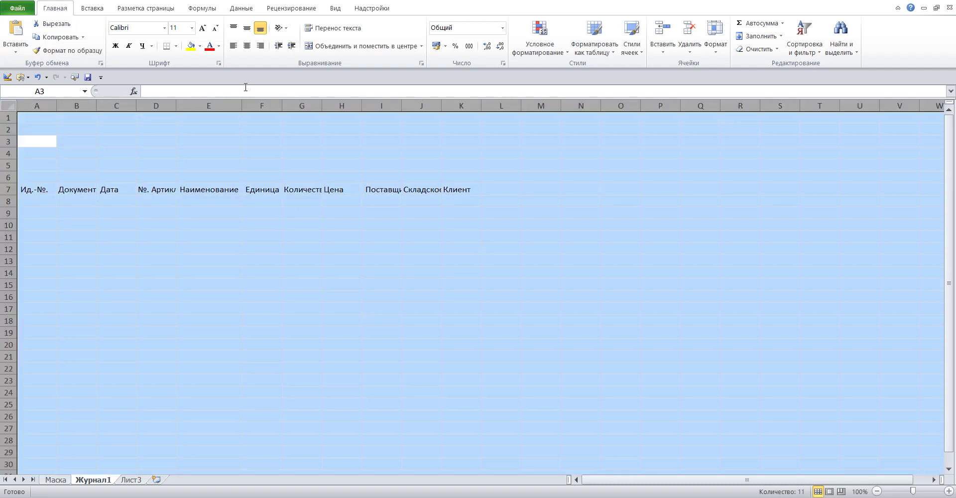
{"action": "left_click", "coordinate": [248, 49]}
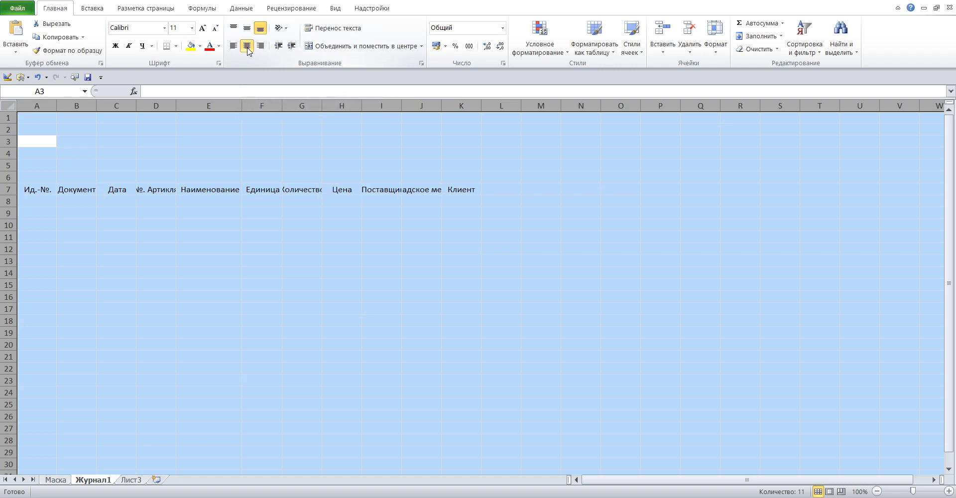
Step: Make the headers in A7:K7 bold at font size 12
{"action": "left_click", "coordinate": [178, 161]}
{"action": "left_click_drag", "start_coordinate": [29, 190], "coordinate": [454, 190]}
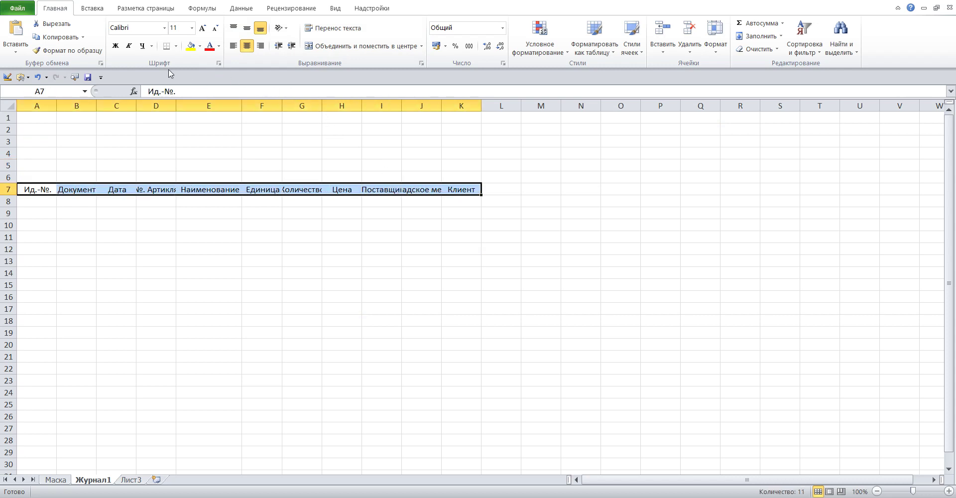
{"action": "left_click", "coordinate": [116, 46]}
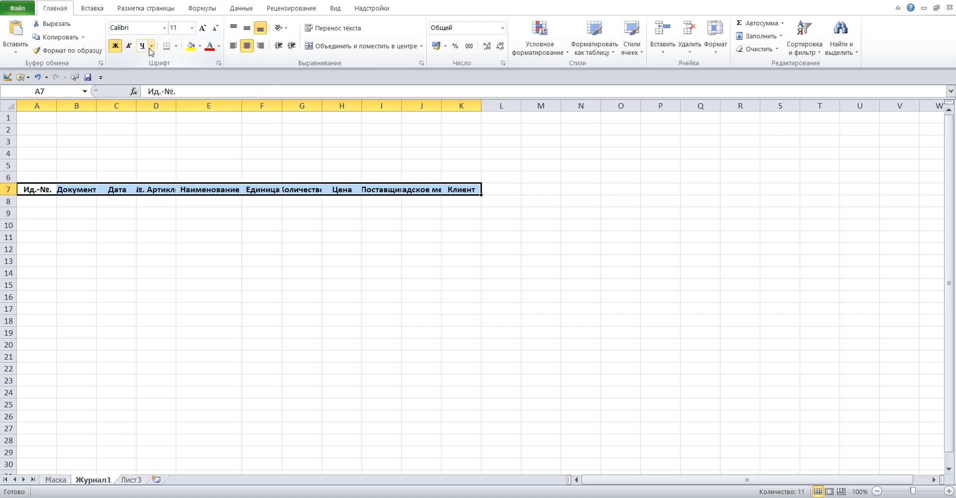
{"action": "left_click", "coordinate": [192, 28]}
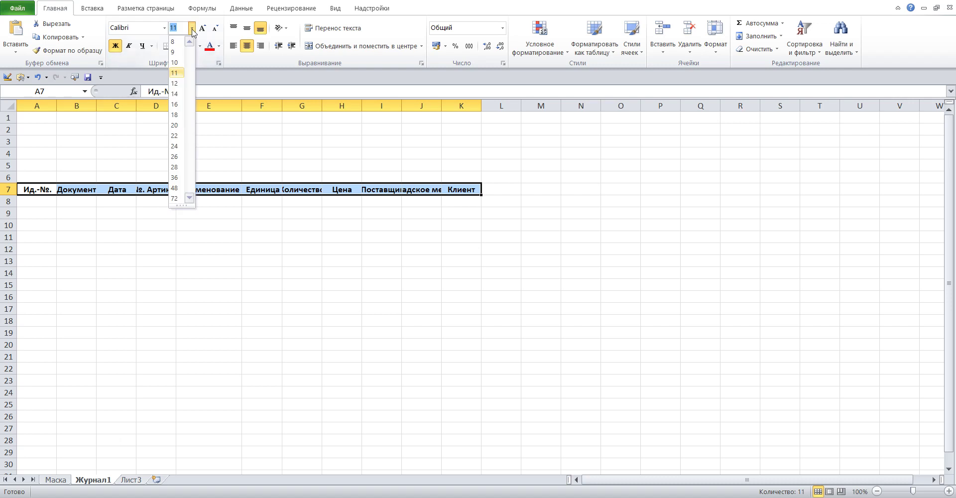
{"action": "left_click", "coordinate": [179, 83]}
{"action": "left_click", "coordinate": [154, 237]}
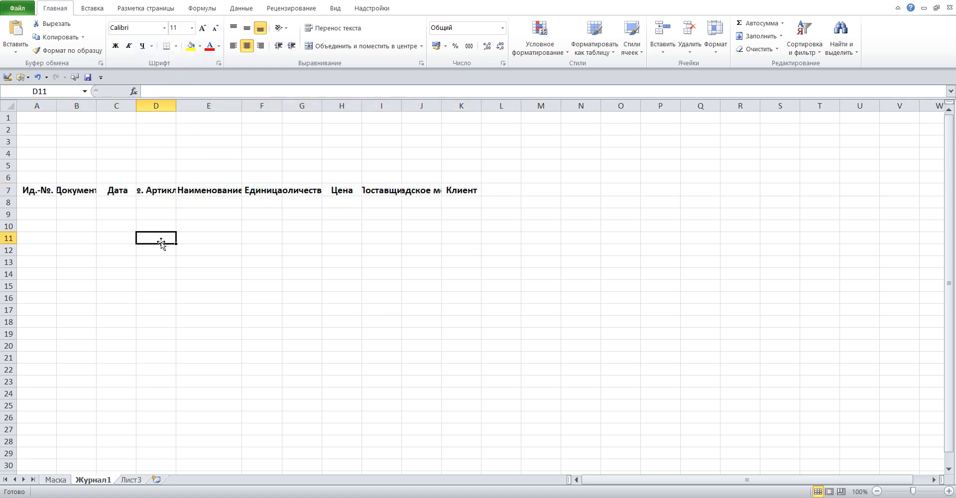
Step: AutoFit each column A through K to its header, from Ид.-№. to Клиент
{"action": "double_click", "coordinate": [56, 105]}
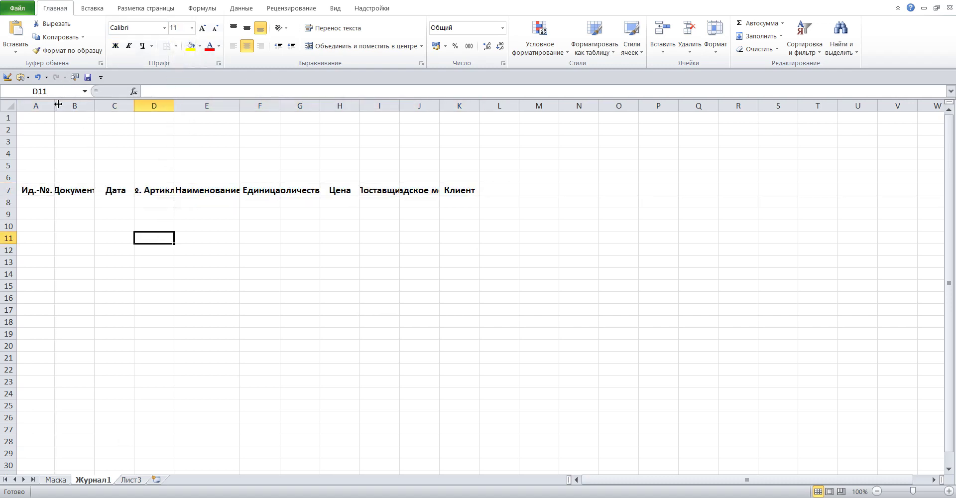
{"action": "double_click", "coordinate": [94, 104]}
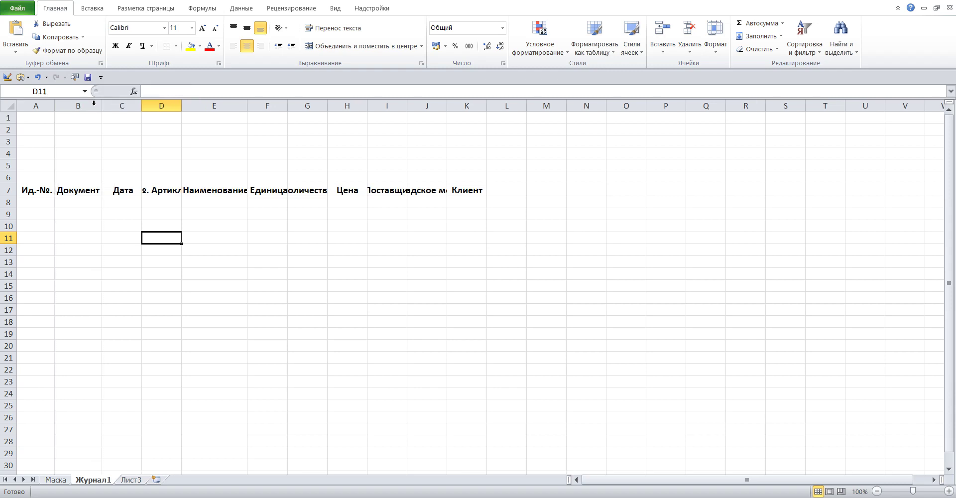
{"action": "double_click", "coordinate": [142, 104]}
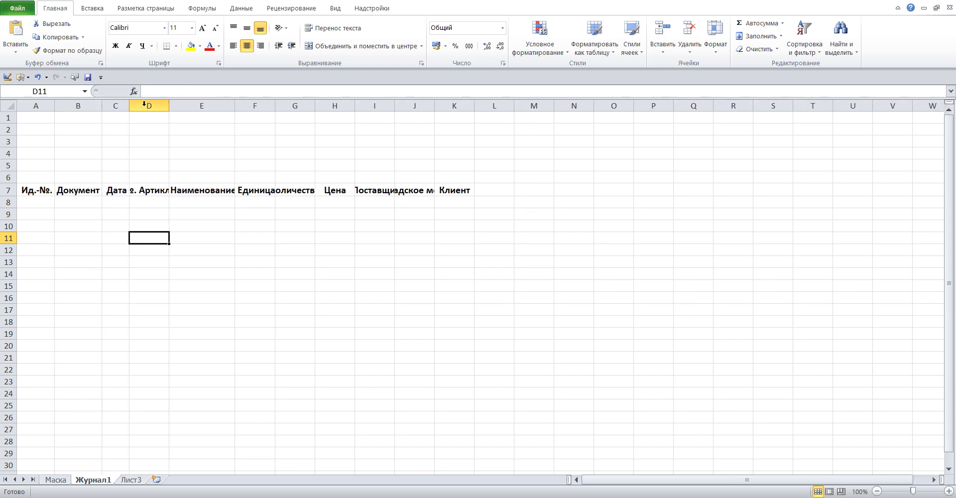
{"action": "double_click", "coordinate": [169, 106]}
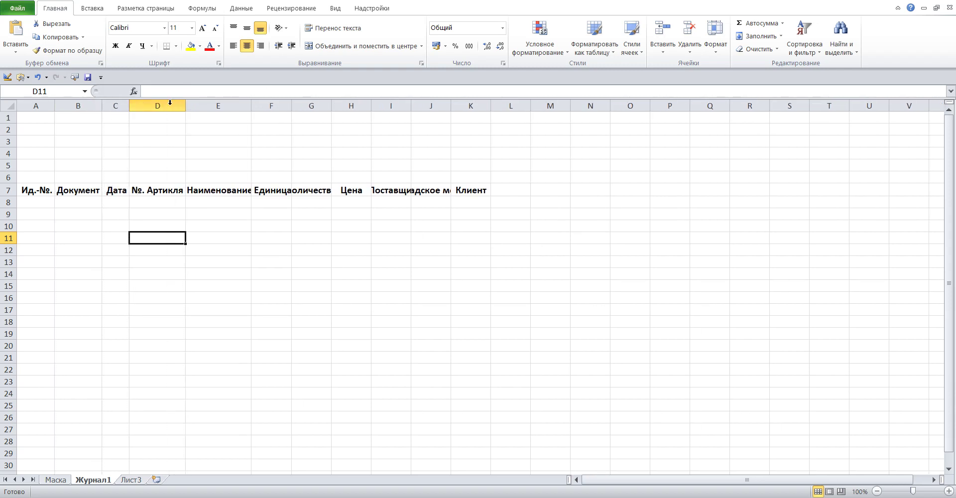
{"action": "double_click", "coordinate": [251, 105]}
{"action": "double_click", "coordinate": [298, 107]}
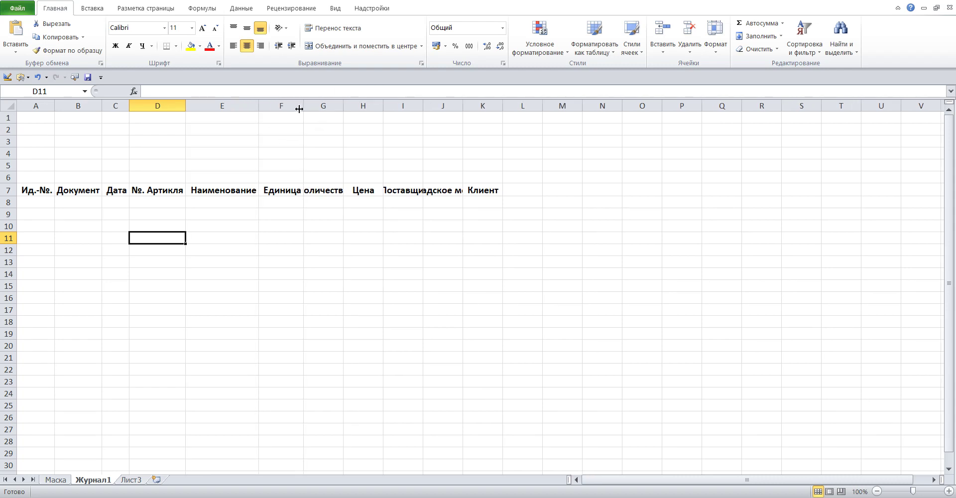
{"action": "double_click", "coordinate": [344, 107]}
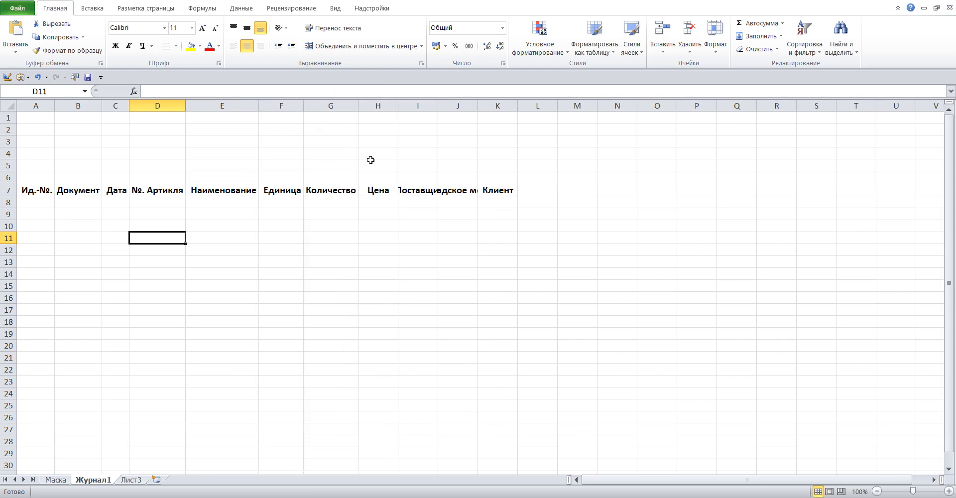
{"action": "double_click", "coordinate": [398, 106]}
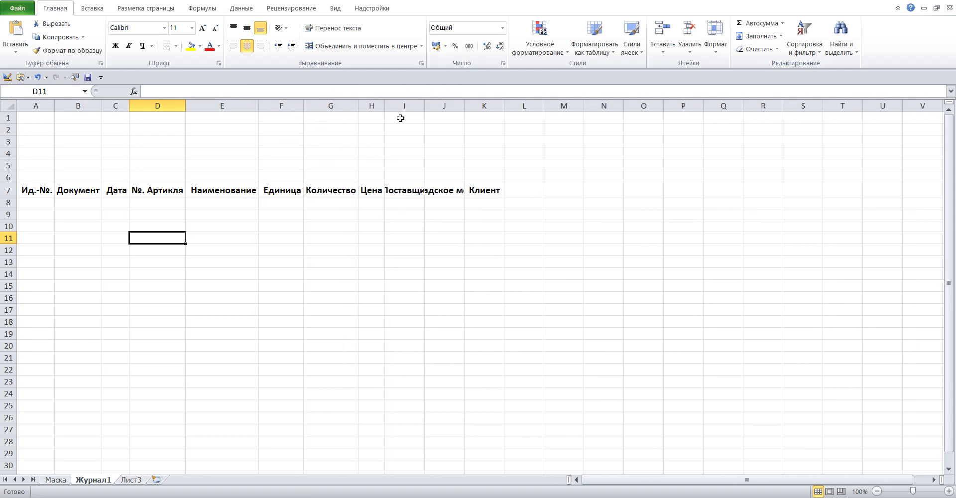
{"action": "double_click", "coordinate": [425, 105]}
{"action": "double_click", "coordinate": [480, 106]}
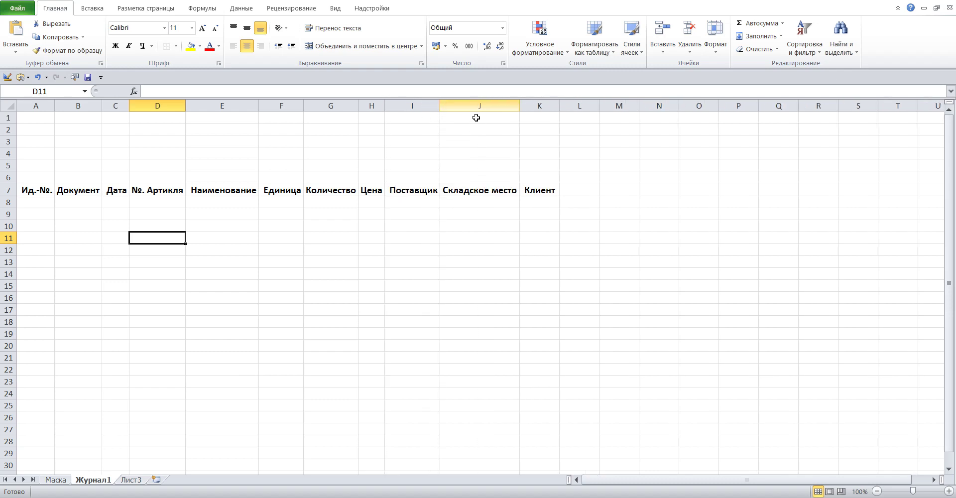
{"action": "double_click", "coordinate": [559, 106]}
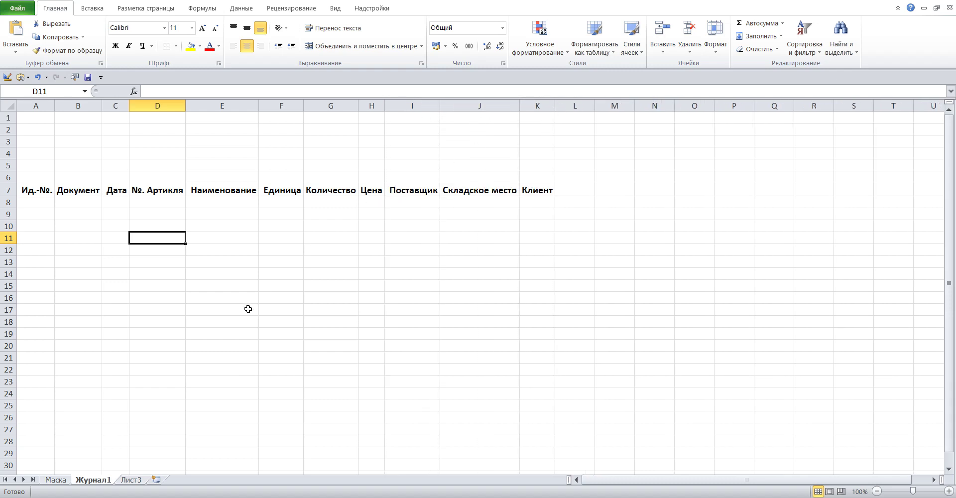
Step: Read step 3 of the instructions in the Маска sheet's text box
{"action": "left_click", "coordinate": [56, 479]}
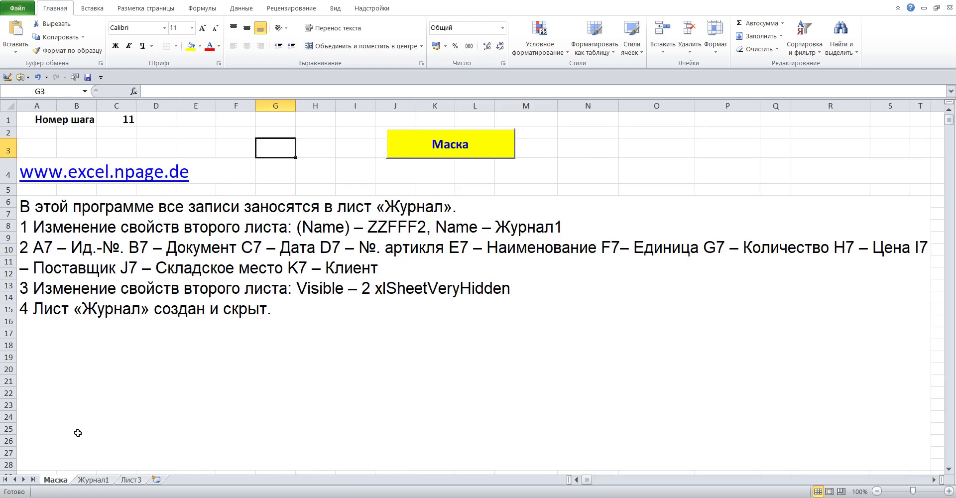
{"action": "left_click", "coordinate": [124, 291]}
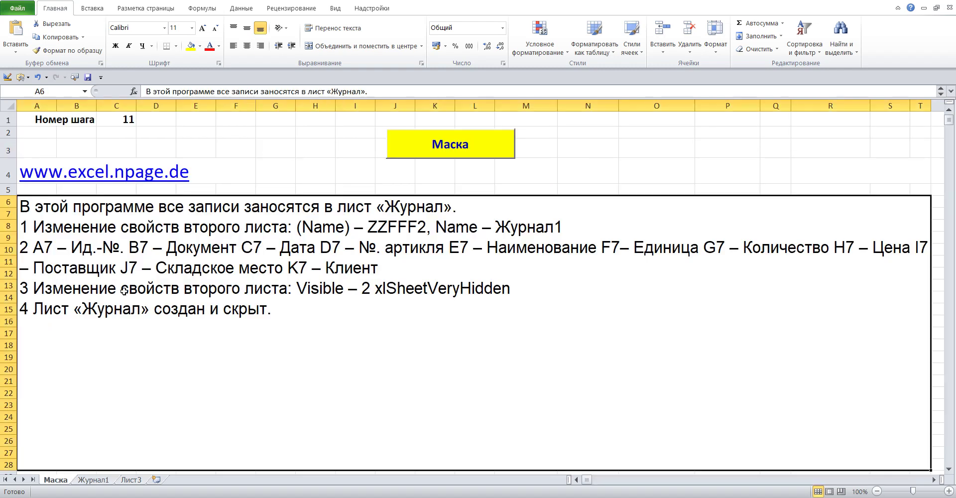
{"action": "double_click", "coordinate": [121, 292]}
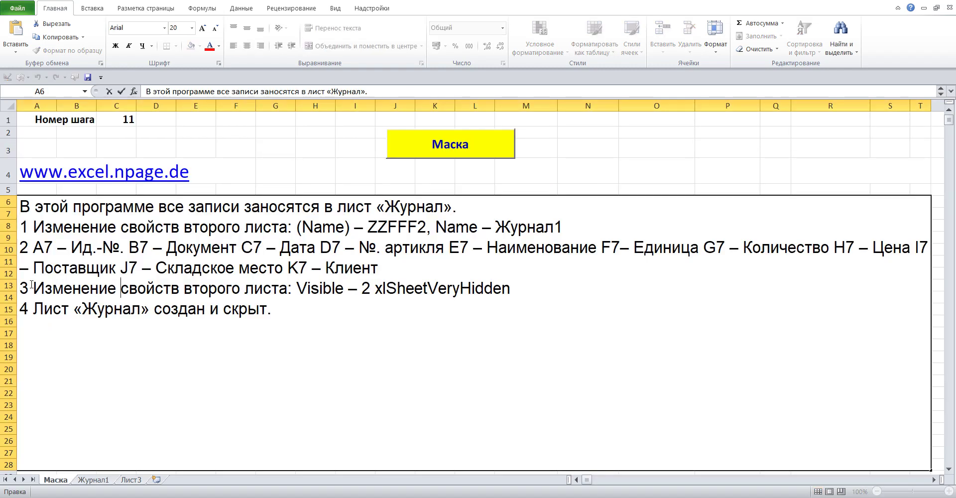
{"action": "left_click_drag", "start_coordinate": [31, 288], "coordinate": [517, 289]}
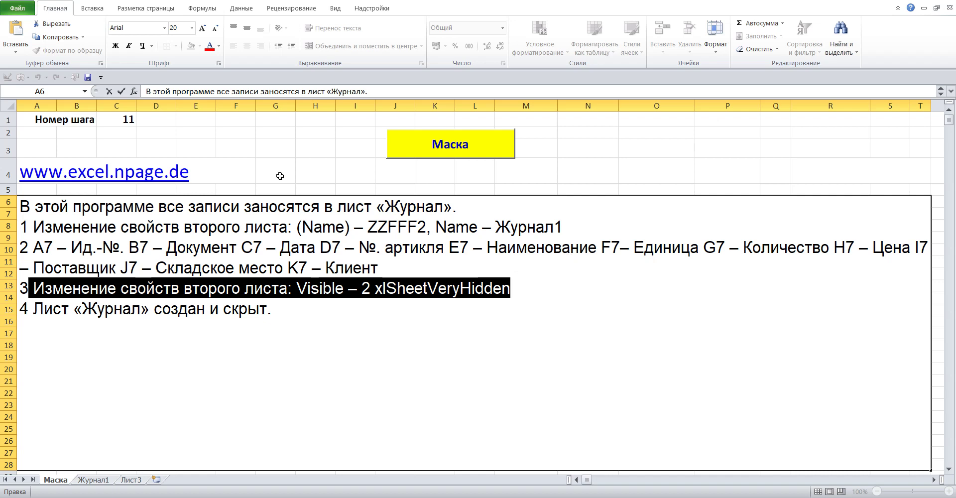
{"action": "left_click", "coordinate": [275, 148]}
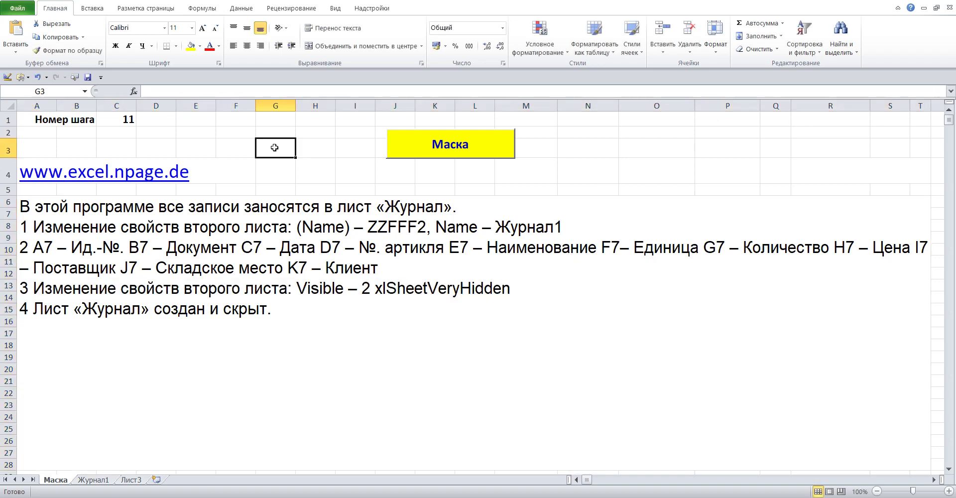
Step: Open the code view for the Журнал1 sheet in the VBA Editor
{"action": "left_click", "coordinate": [93, 480]}
{"action": "right_click", "coordinate": [94, 480]}
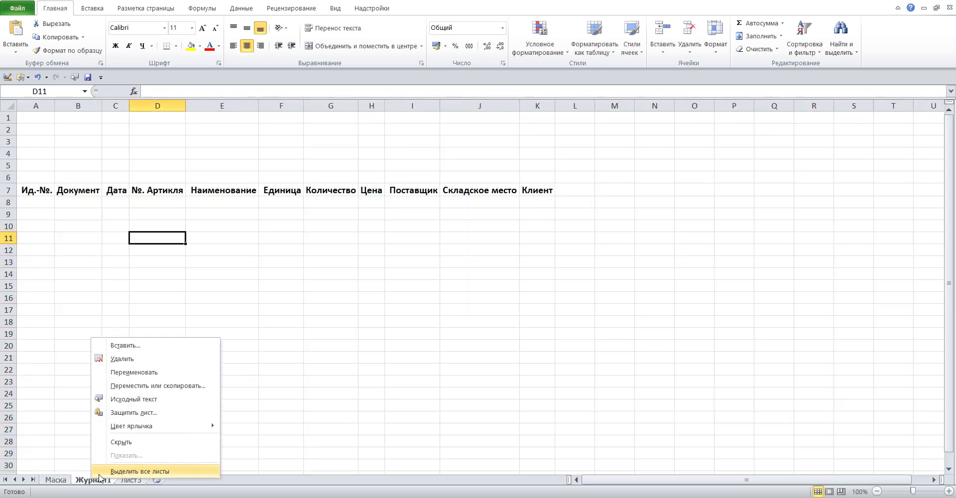
{"action": "left_click", "coordinate": [166, 404]}
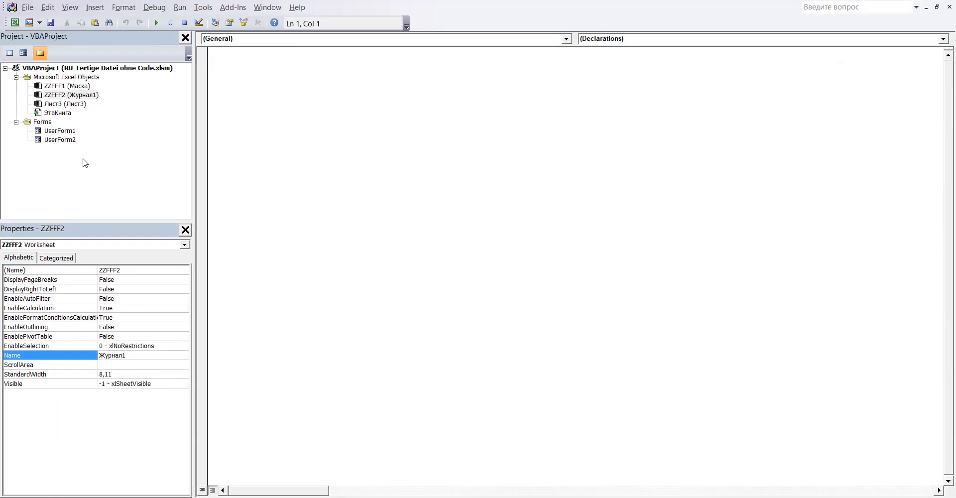
Step: Set Журнал1's Visible property to 2 - xlSheetVeryHidden and go back to the Excel workbook
{"action": "left_click", "coordinate": [127, 270]}
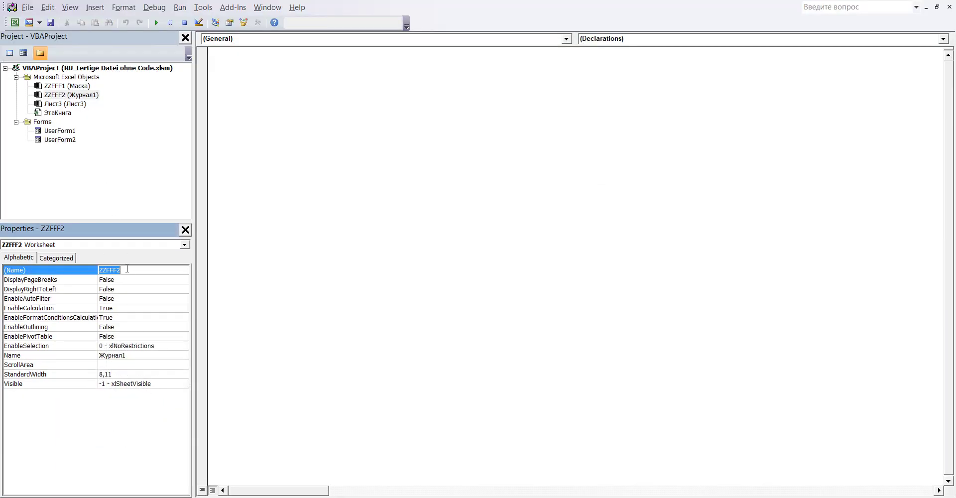
{"action": "left_click", "coordinate": [157, 384]}
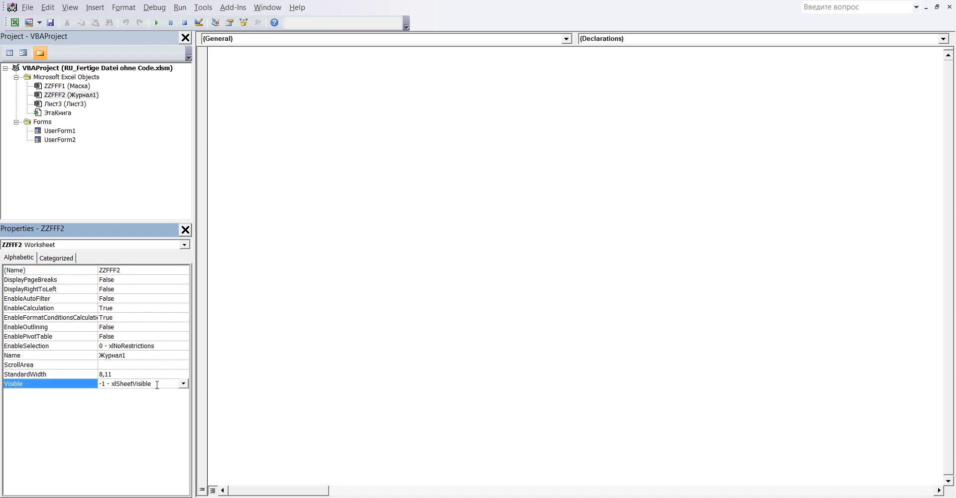
{"action": "left_click", "coordinate": [185, 385]}
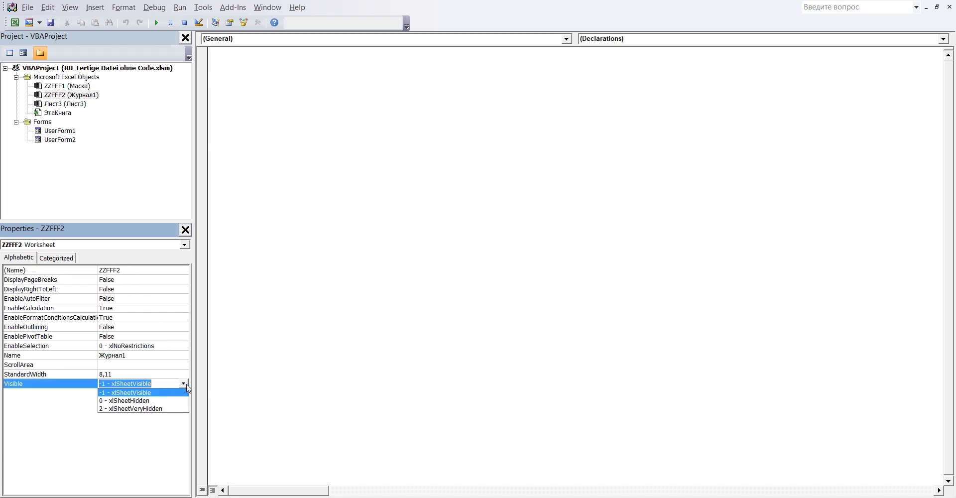
{"action": "left_click", "coordinate": [161, 408]}
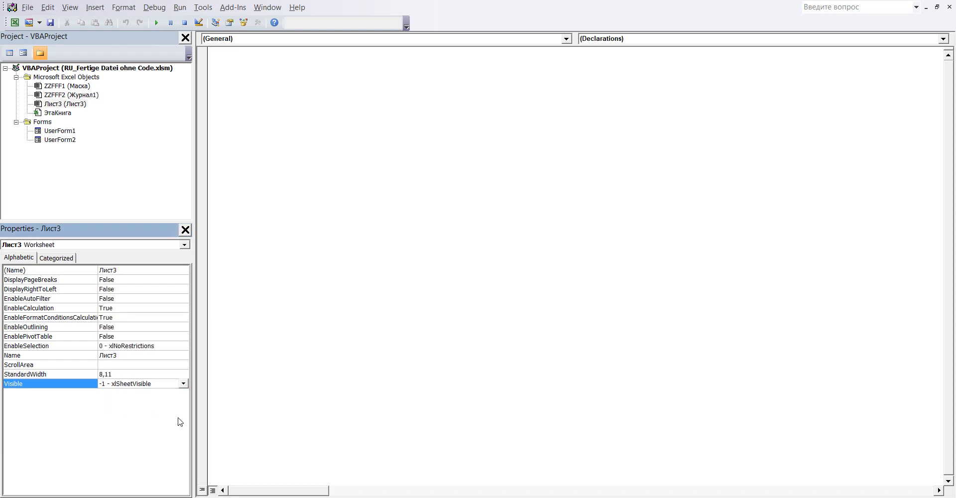
{"action": "left_click", "coordinate": [303, 472]}
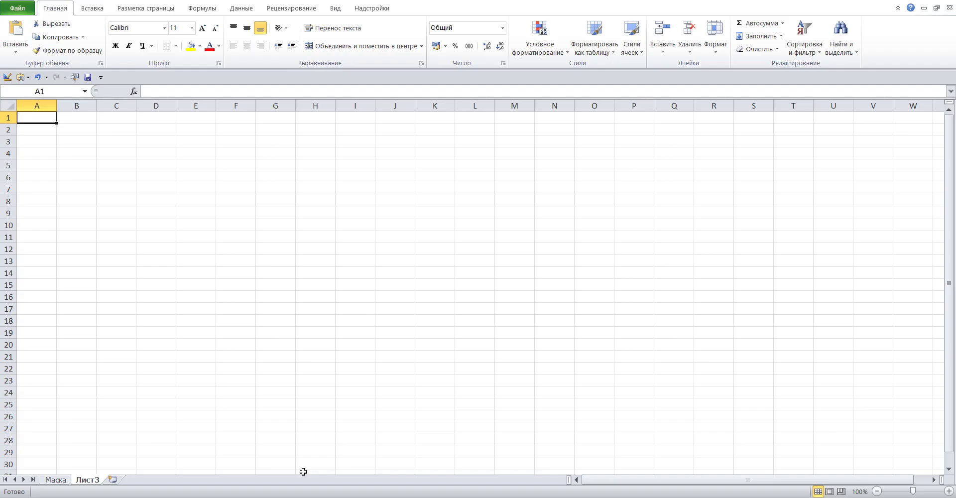
Step: On the Маска sheet, select the step 4 line in cell A6: «Лист «Журнал» создан и скрыт.»
{"action": "left_click", "coordinate": [64, 481]}
{"action": "double_click", "coordinate": [154, 305]}
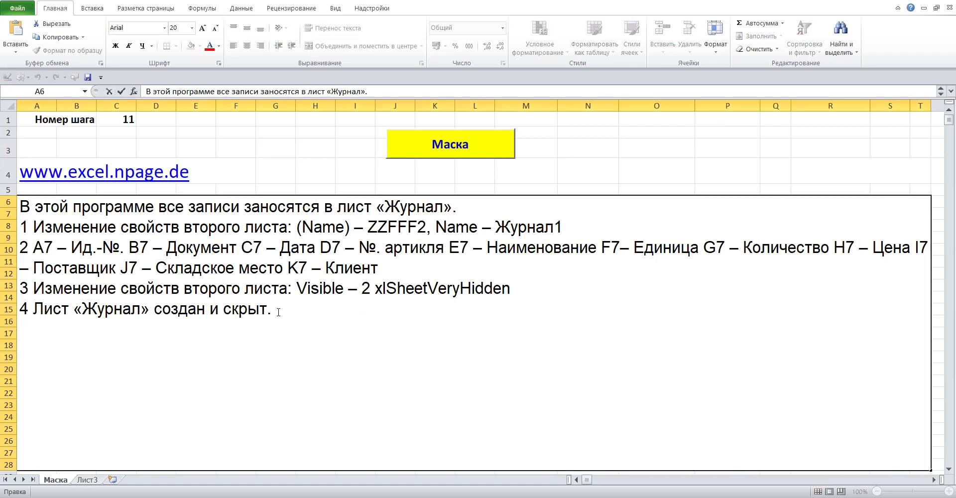
{"action": "left_click_drag", "start_coordinate": [277, 309], "coordinate": [1, 310]}
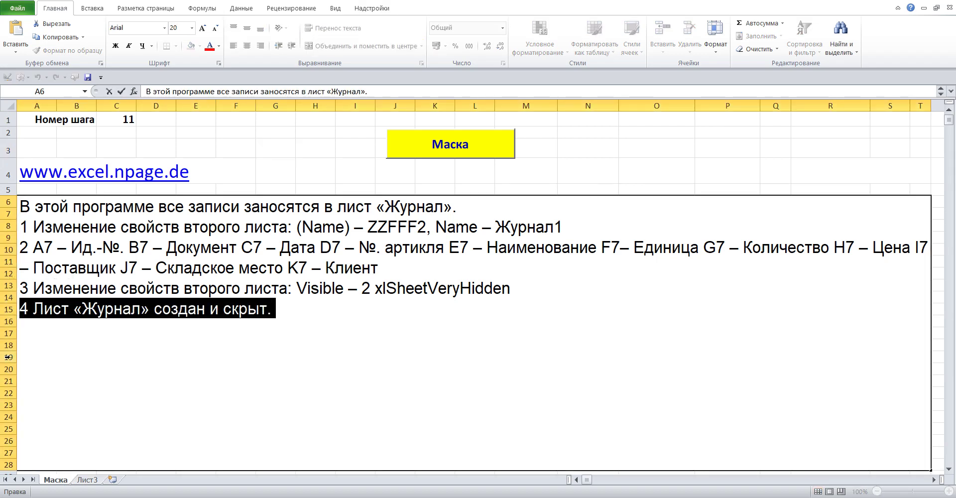